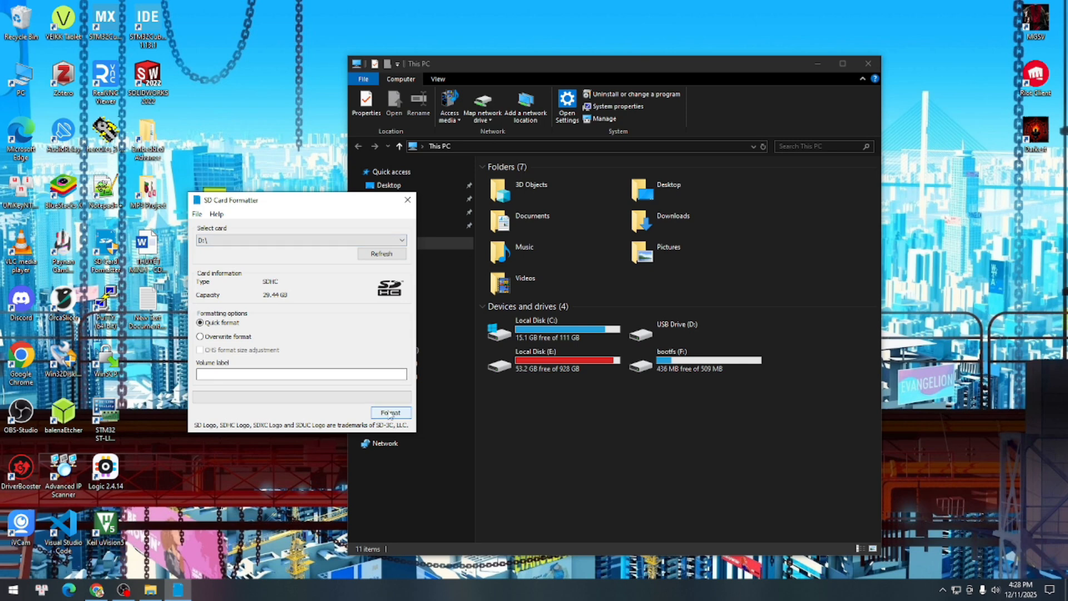
Quick-format the 29.44 GB SDHC card D: as FAT32 and dismiss the success message
left_click(340, 358)
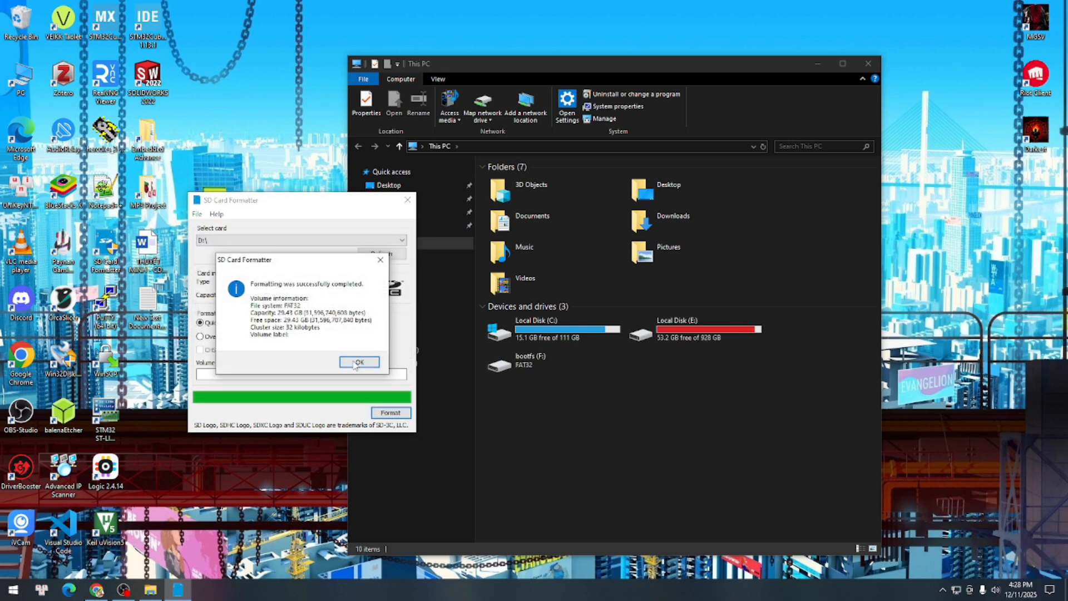
left_click(357, 360)
Close SD Card Formatter and refresh the drive list in File Explorer
left_click(408, 199)
right_click(542, 418)
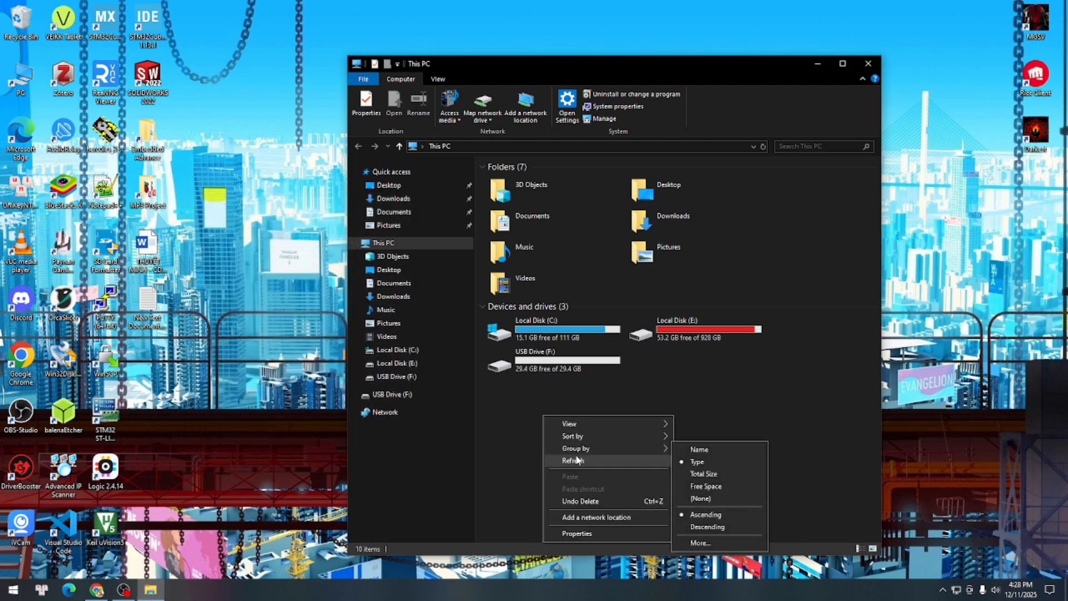
key("Escape")
Browse to Local Disk (E:) > Study > Imager and launch rpi-imager.exe
double_click(668, 330)
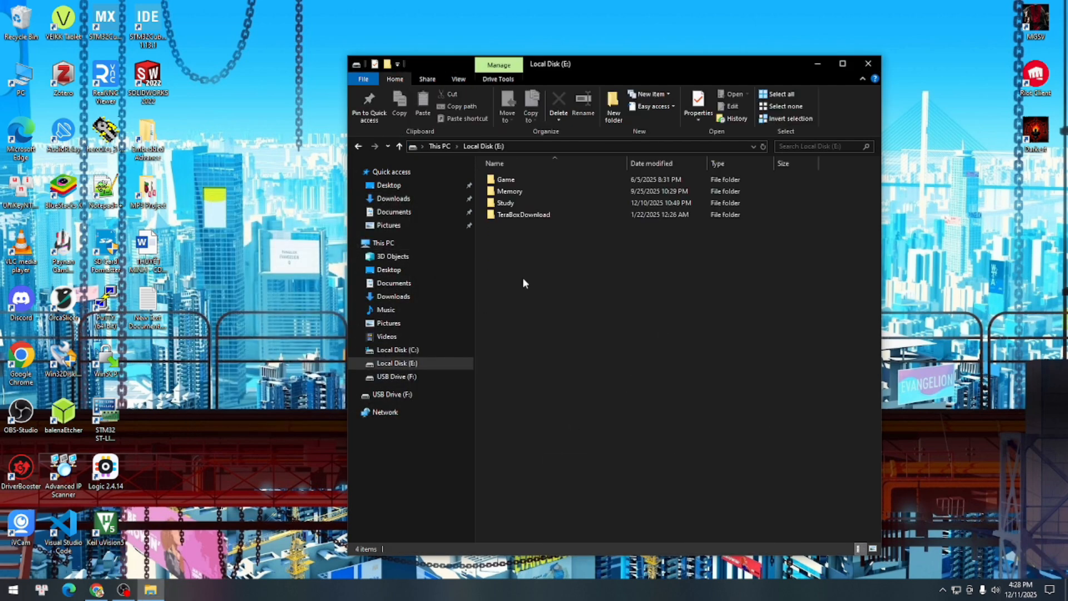
double_click(524, 202)
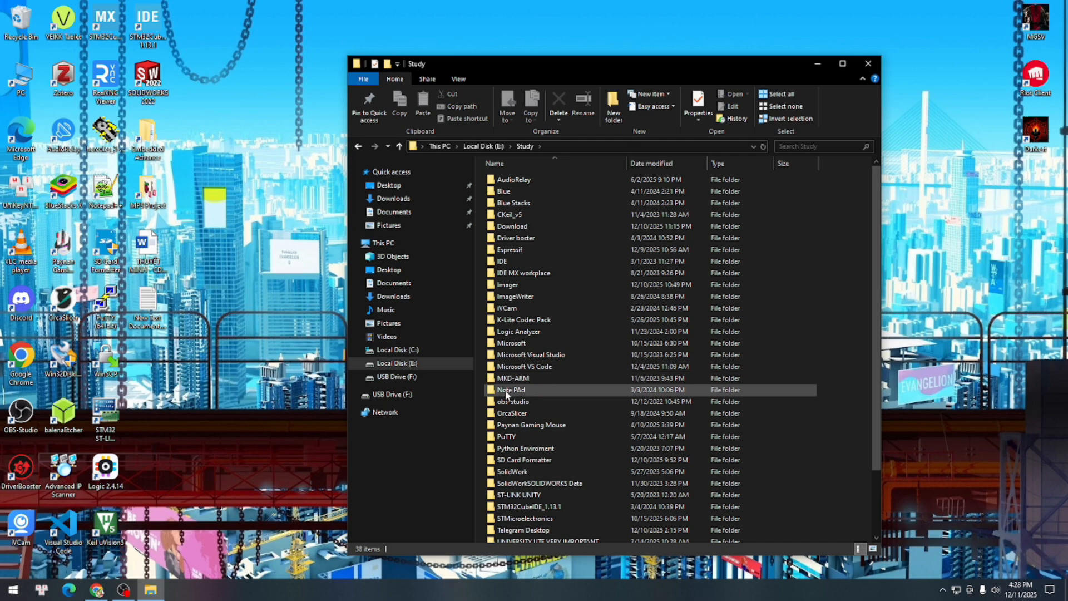
left_click(96, 589)
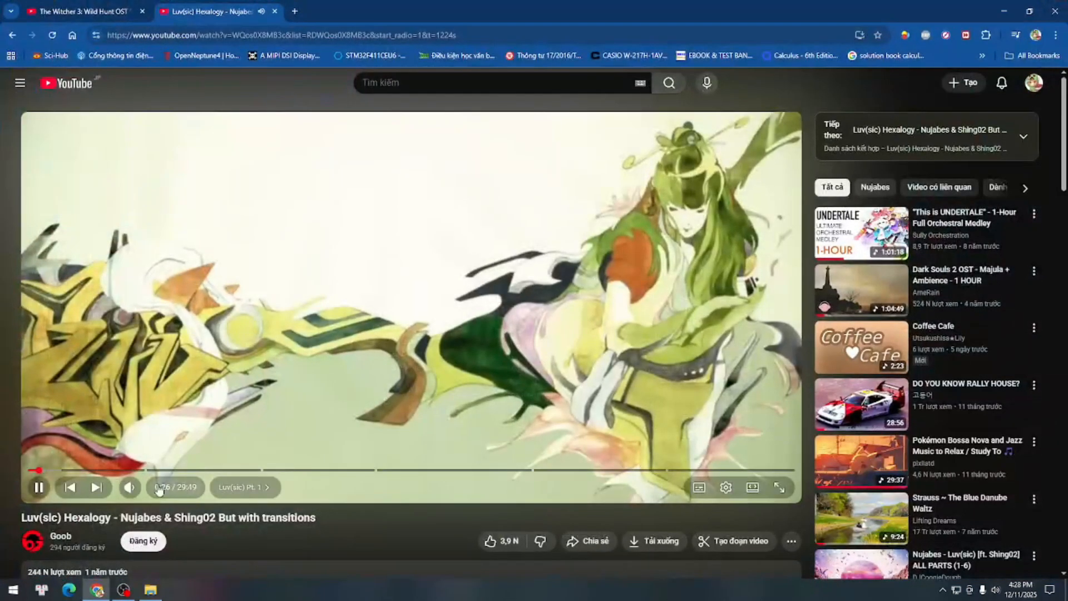
left_click(1004, 11)
double_click(498, 286)
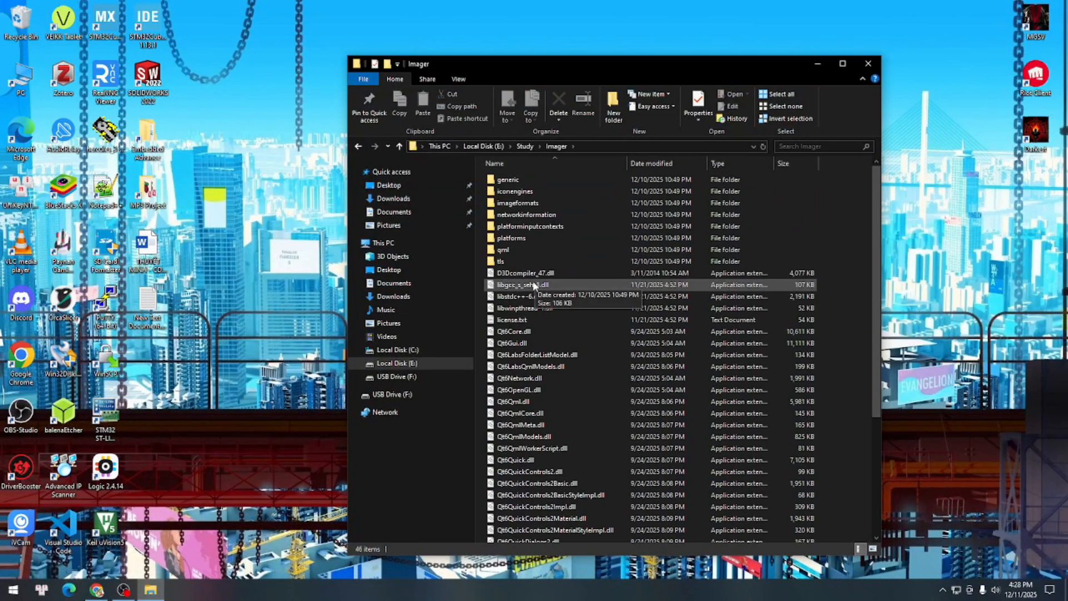
scroll(537, 333, "down", 5)
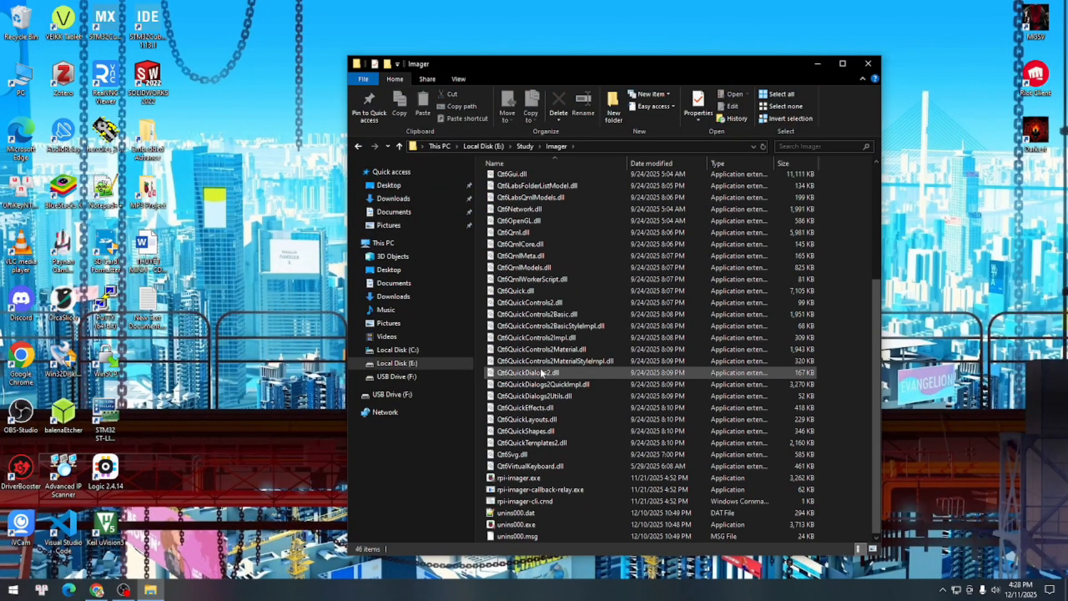
double_click(552, 474)
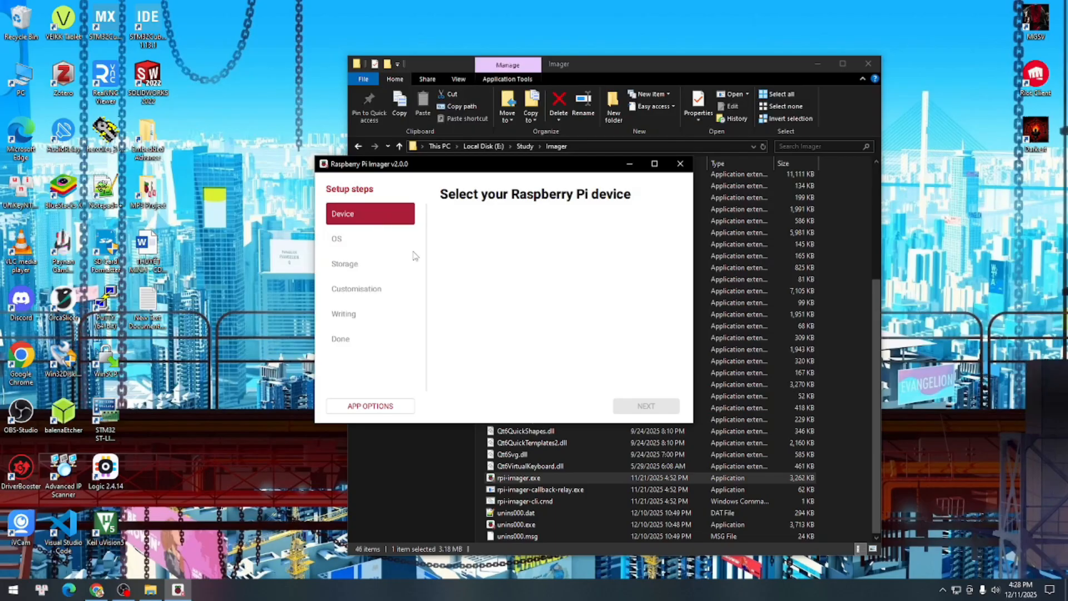
Choose No filtering for the Raspberry Pi device
scroll(680, 286, "down", 3)
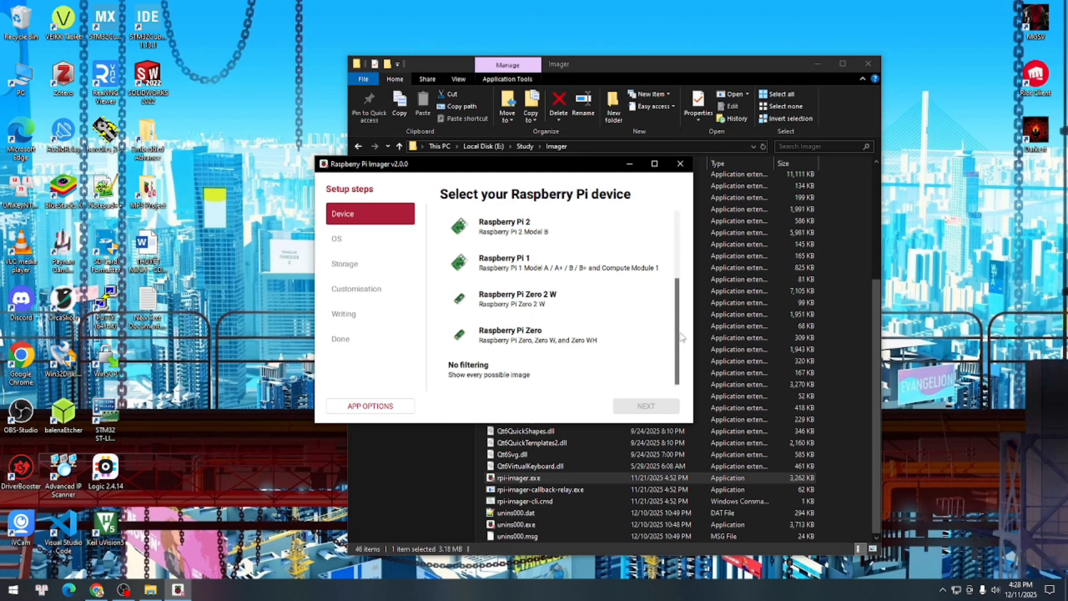
left_click(599, 378)
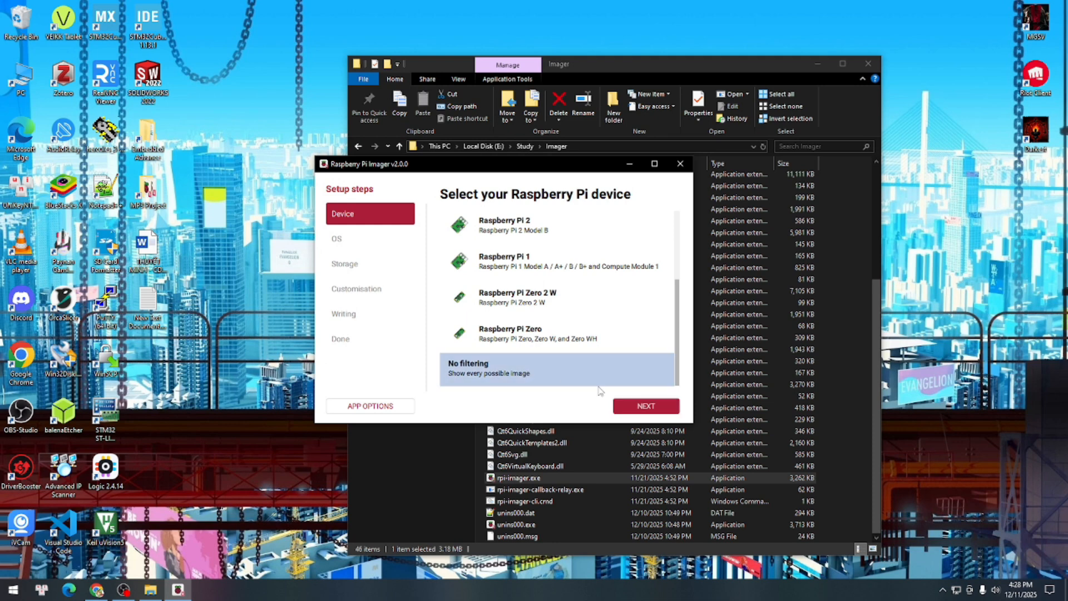
left_click(666, 412)
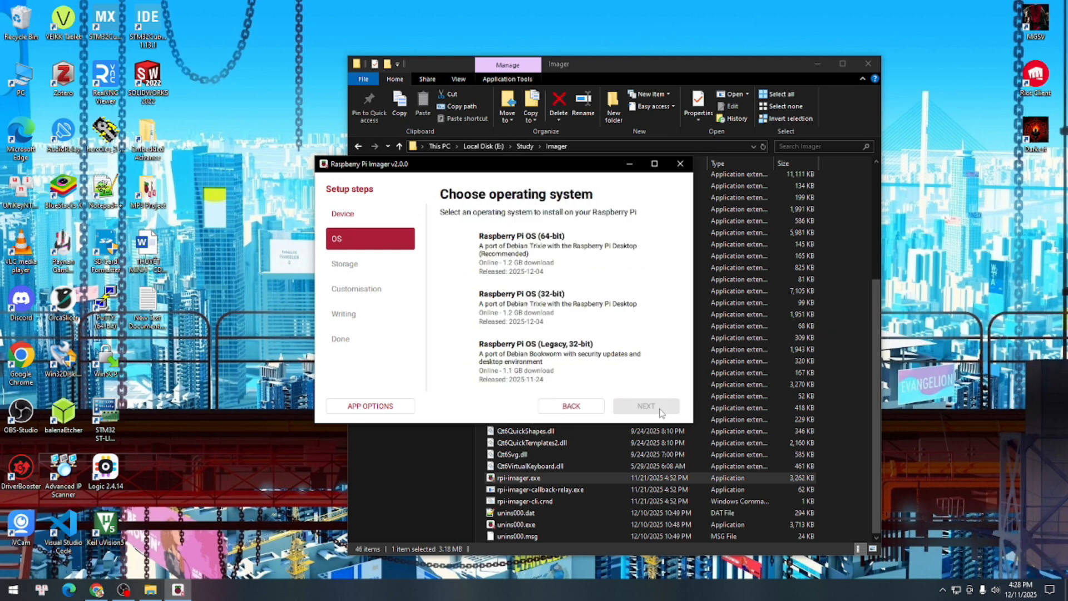
Pick Raspberry Pi OS Lite (64-bit), target the 29.4 GB USB storage, and enter hostname Blowmeaway
scroll(547, 322, "down", 2)
left_click(547, 303)
left_click(548, 297)
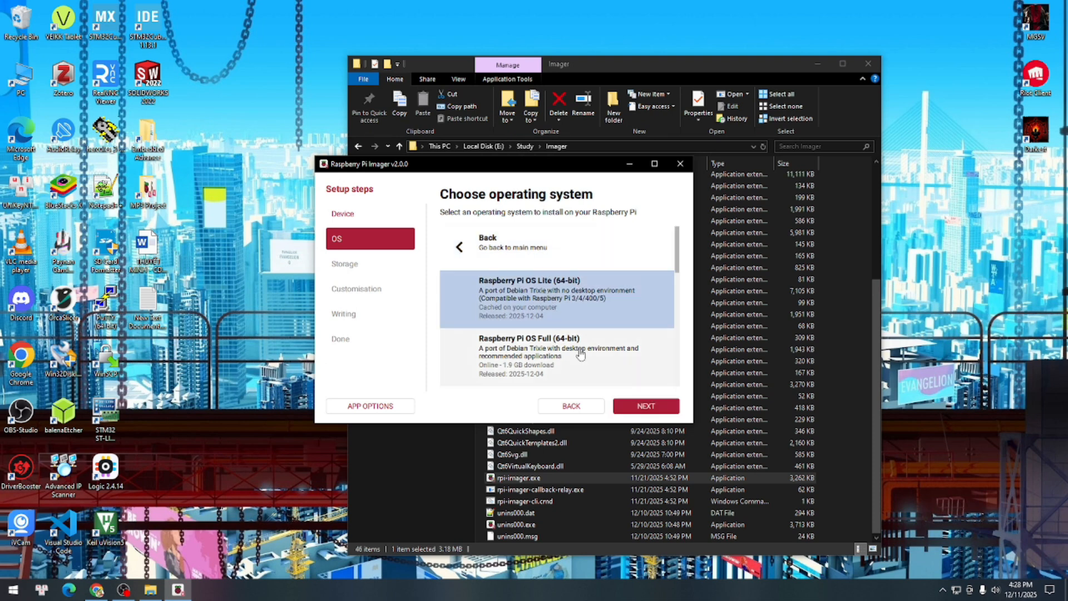
left_click(642, 406)
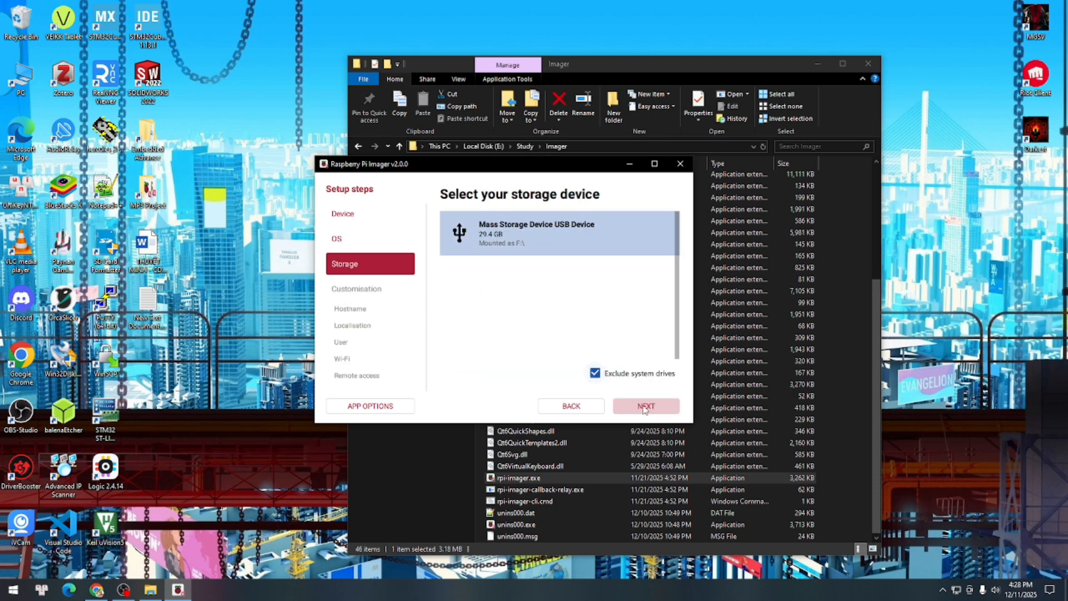
left_click(644, 407)
left_click(559, 286)
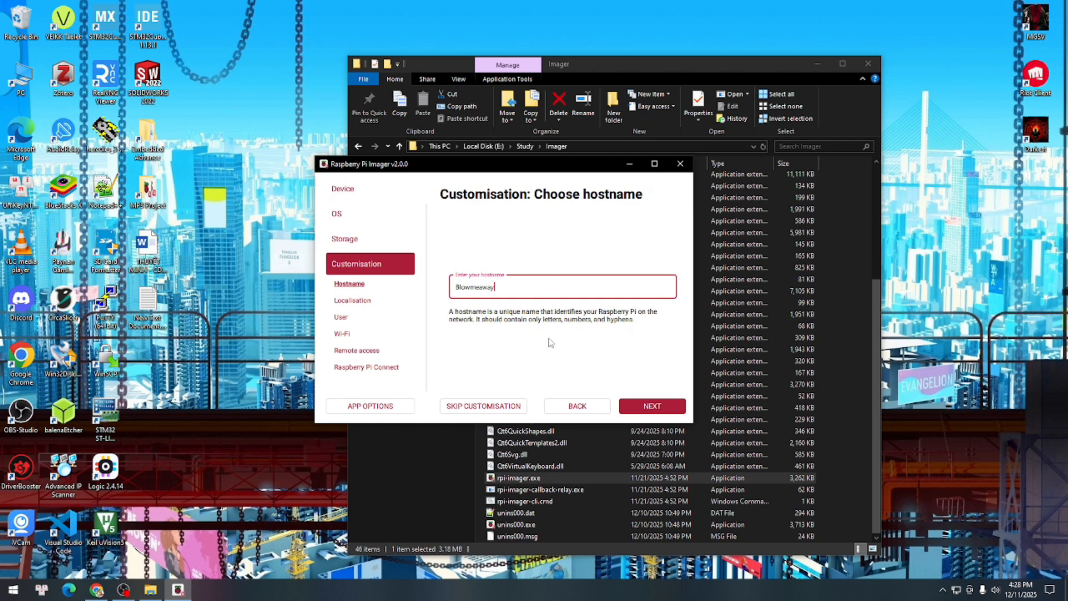
Keep hostname Blowmeaway and Hanoi localisation, then set and confirm the user password
left_click(648, 405)
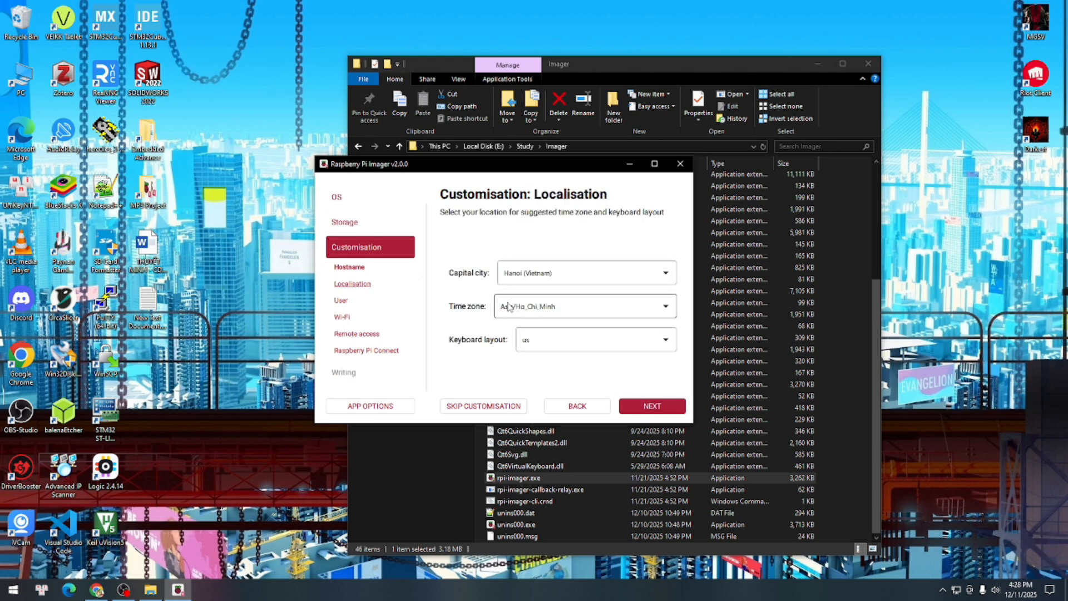
left_click(646, 407)
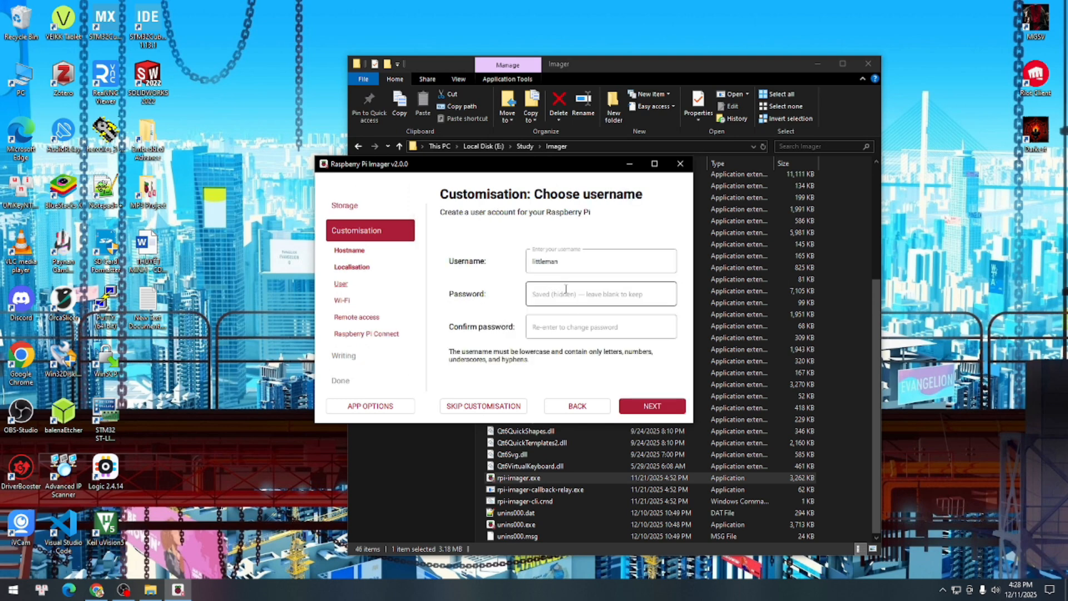
left_click(566, 293)
type("•")
left_click(565, 328)
type("•")
left_click(622, 405)
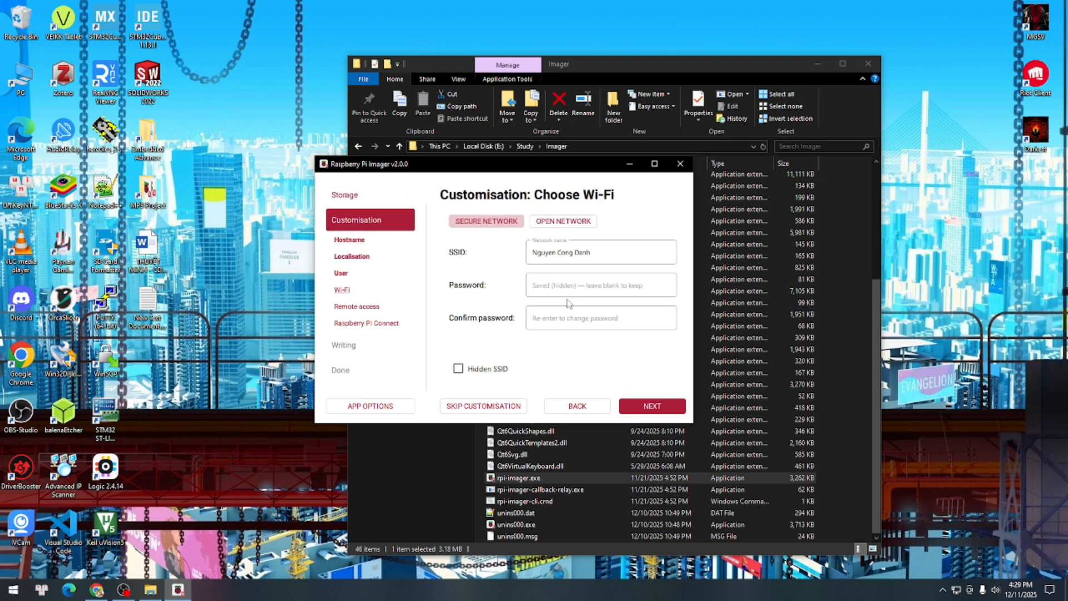
Enter and confirm the Wi-Fi password, continuing to the SSH settings
left_click(567, 283)
type("••")
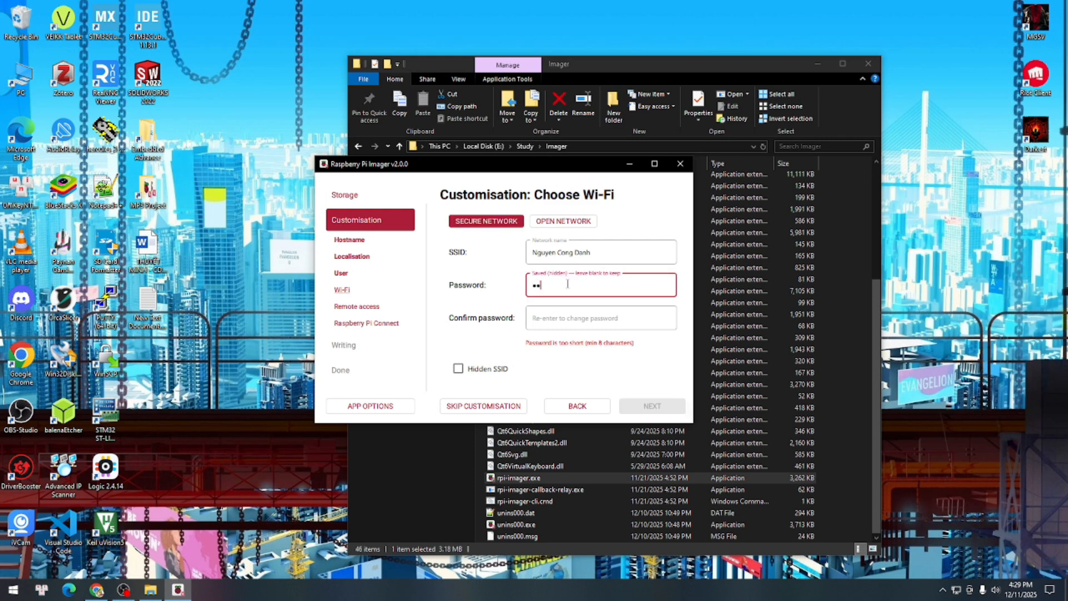
type("••••••")
left_click(605, 325)
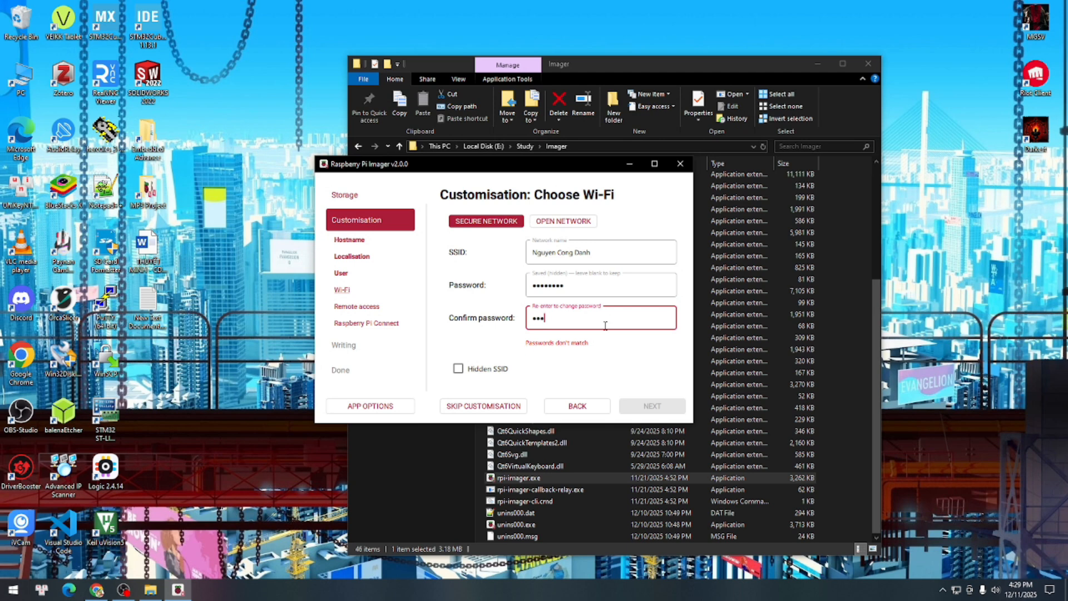
type("•••••••••")
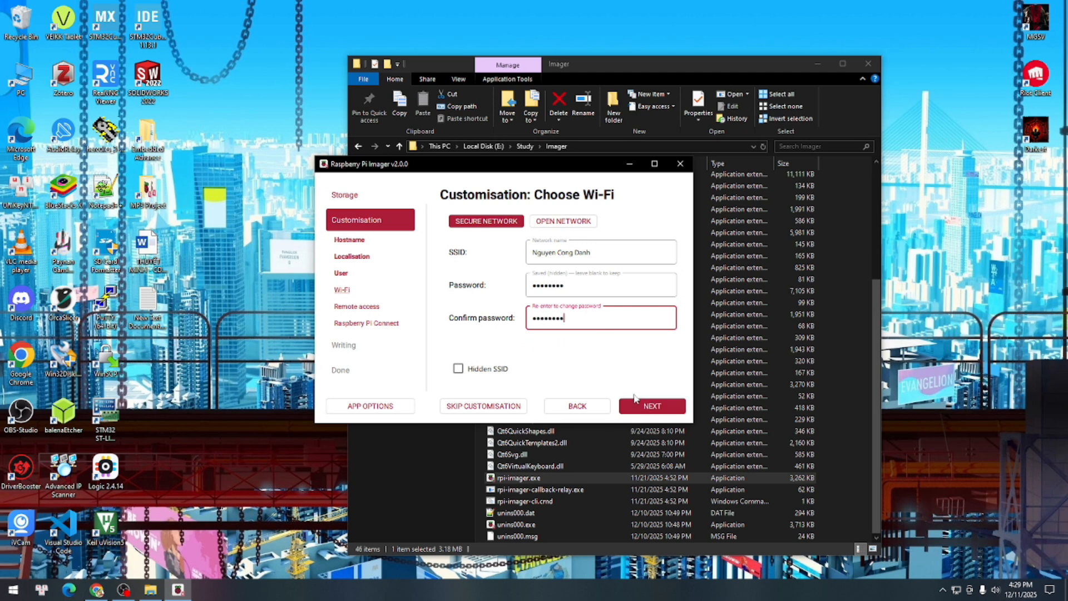
left_click(647, 409)
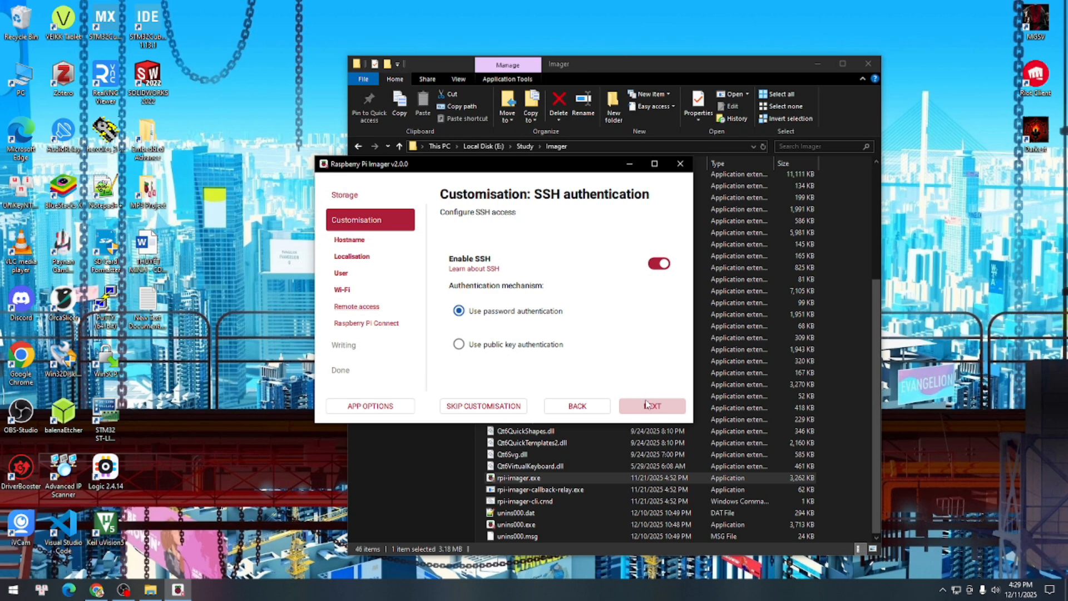
Keep SSH with password authentication and switch Enable Raspberry Pi Connect on
left_click(659, 409)
left_click(656, 305)
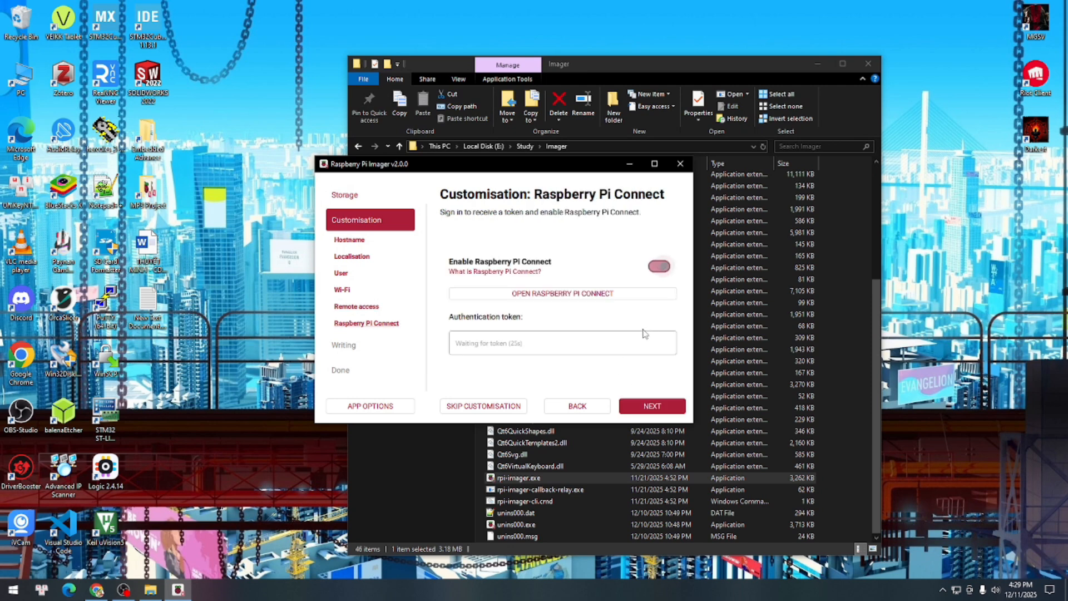
Sign in to Raspberry Pi Connect with the saved Raspberry Pi ID and create an auth key for Imager
left_click(593, 299)
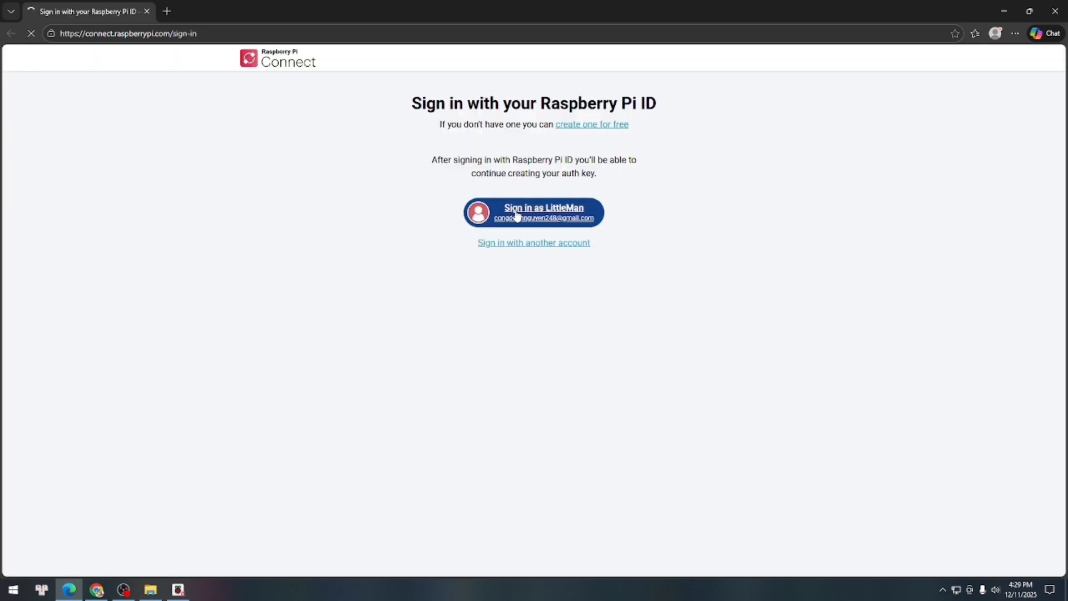
left_click(516, 216)
left_click(489, 232)
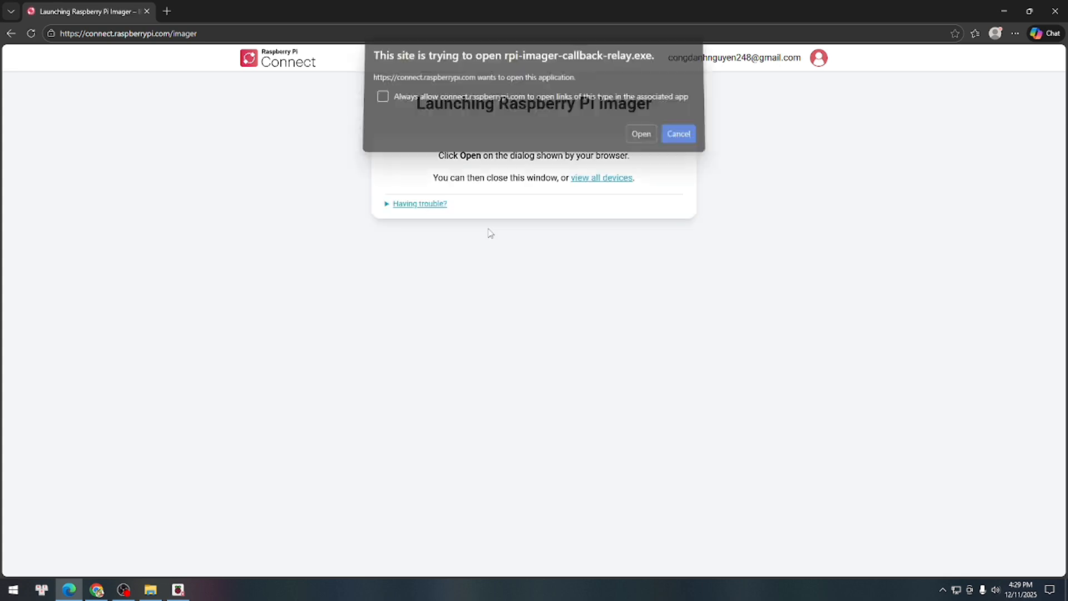
left_click(639, 137)
left_click(598, 178)
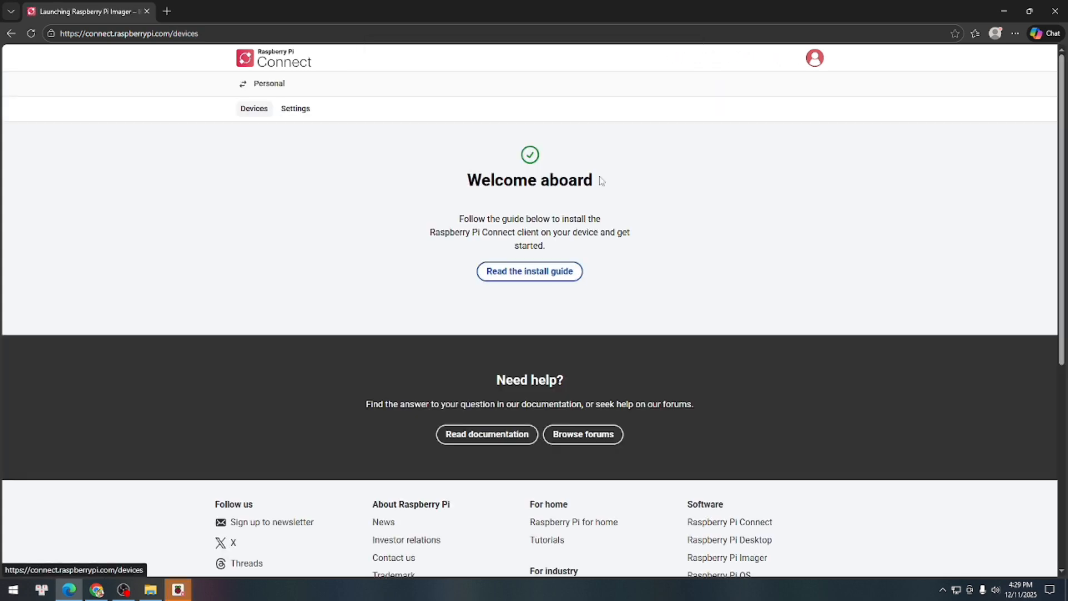
In account settings, delete the old auth key, create and copy a fresh one, and return to Imager
left_click(305, 112)
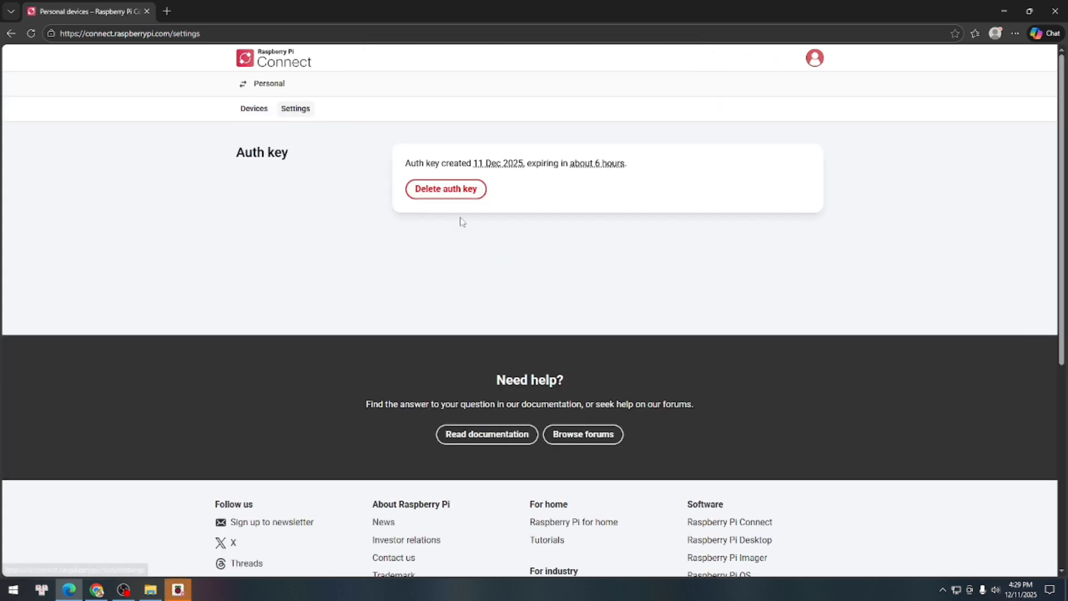
left_click(452, 190)
left_click(470, 237)
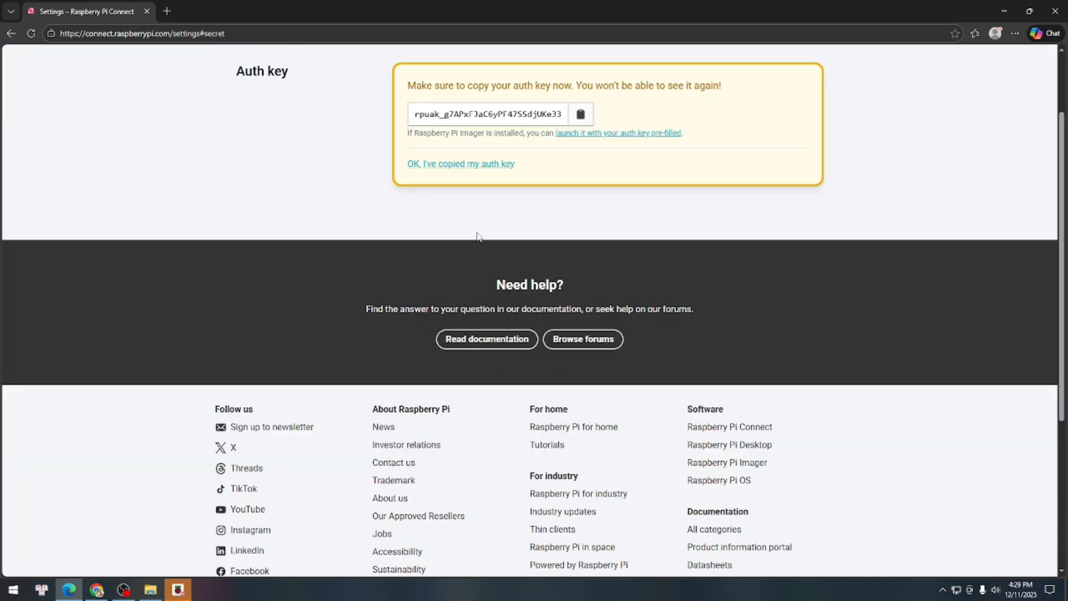
left_click(581, 114)
left_click(188, 588)
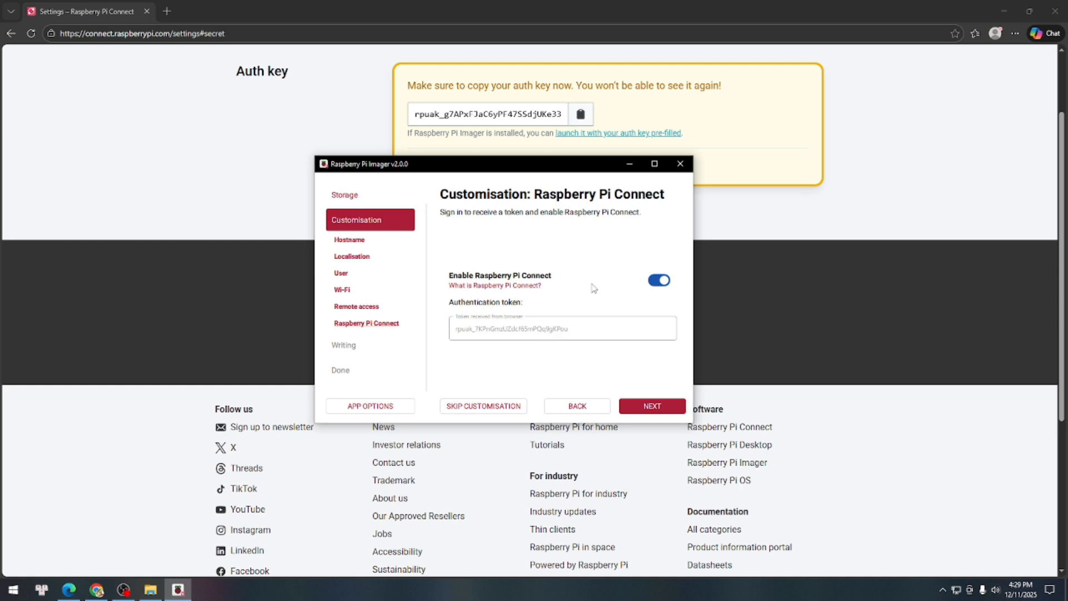
Toggle Raspberry Pi Connect off and on, launch the pre-filled link, and replace the token
left_click(651, 281)
left_click(659, 306)
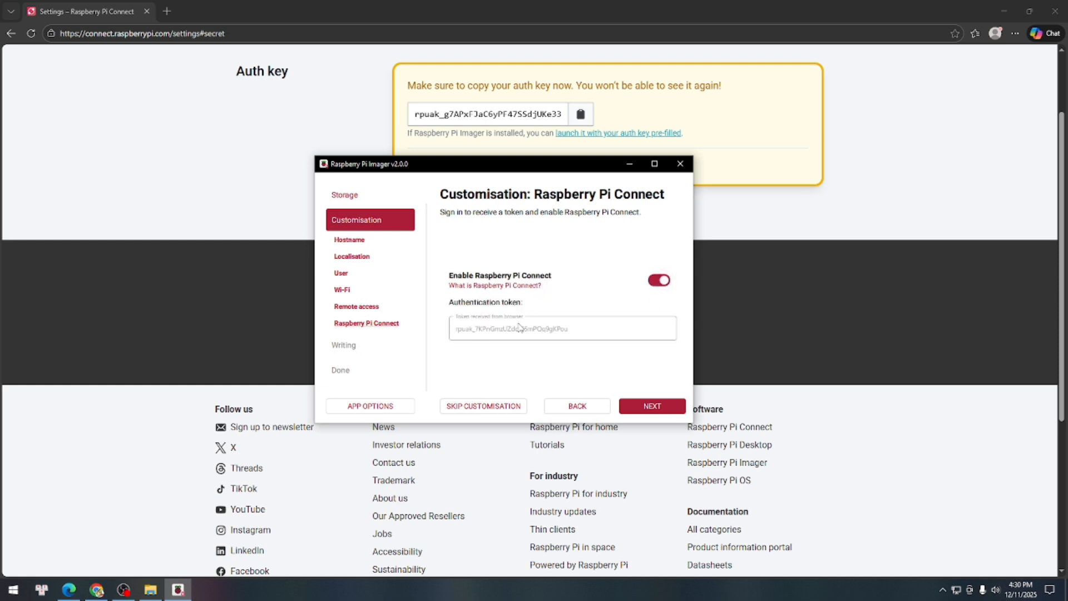
left_click(648, 133)
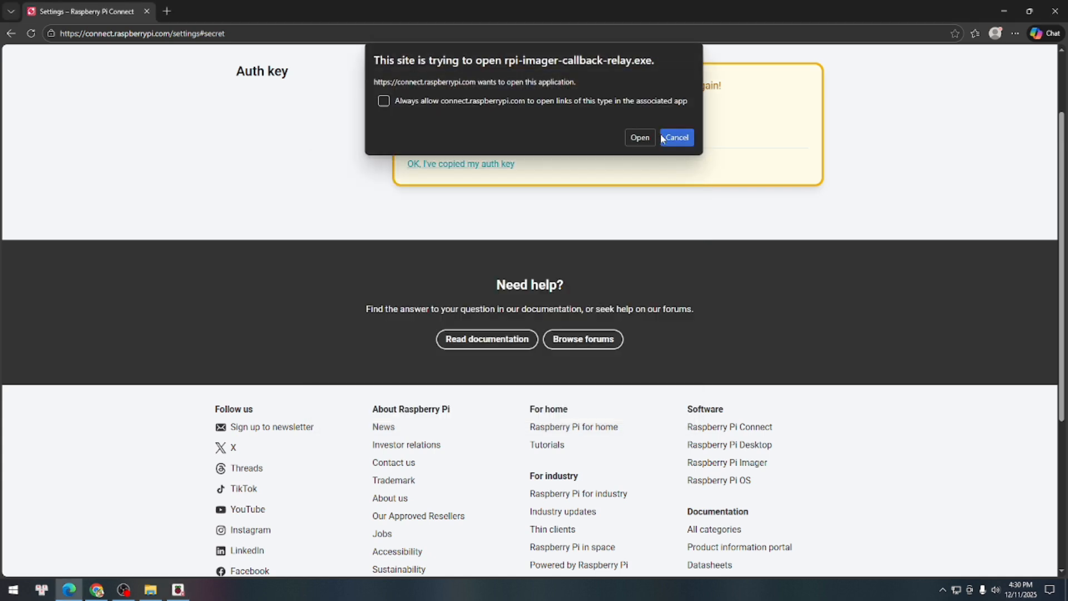
left_click(649, 136)
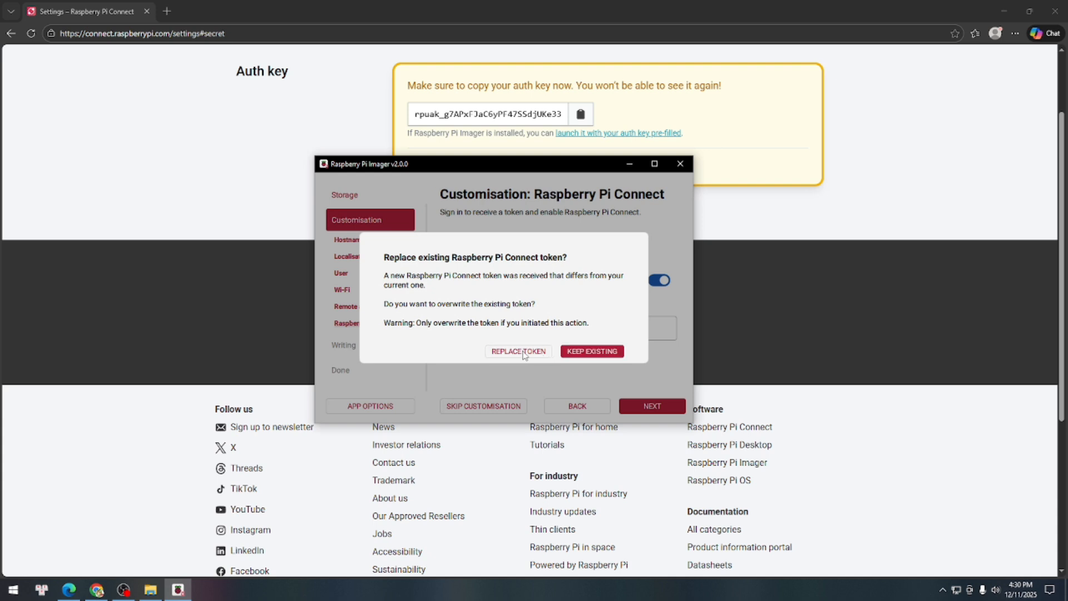
left_click(518, 352)
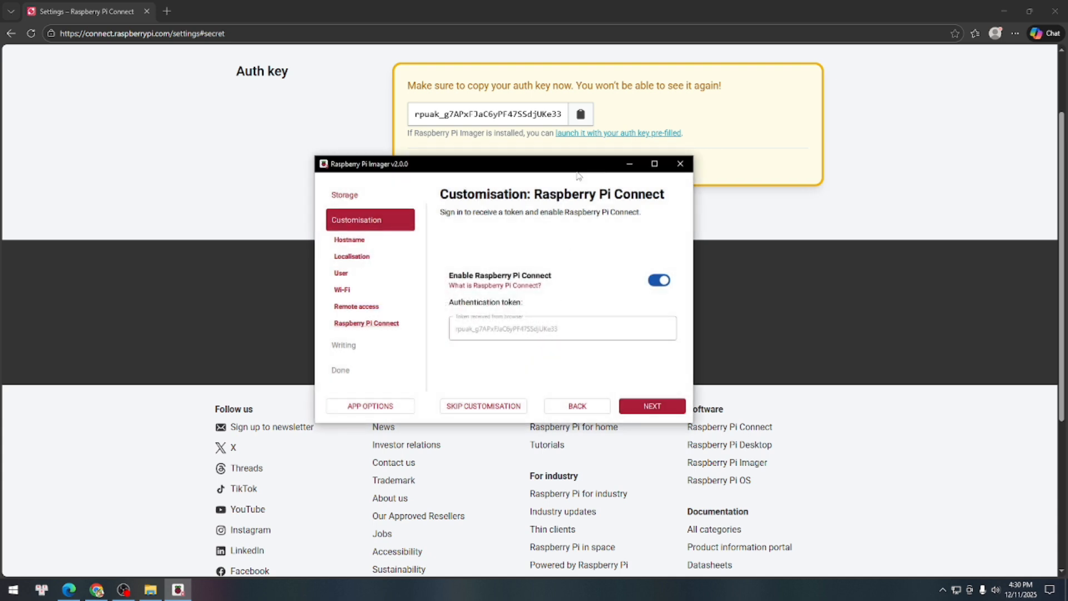
Advance to the write image summary, then go back to the Connect customisation page
left_click(652, 412)
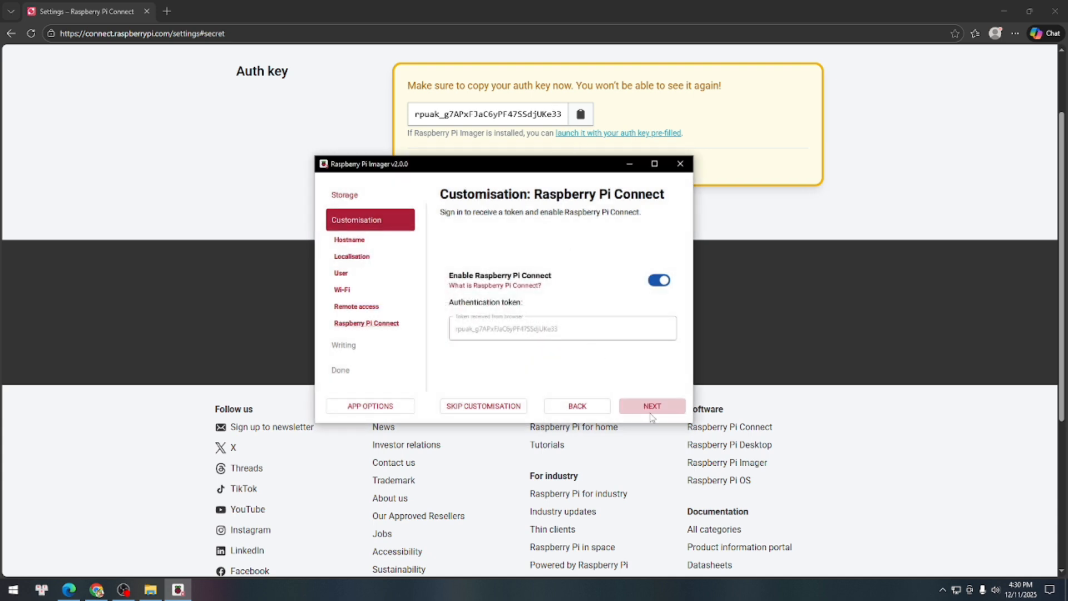
left_click(650, 411)
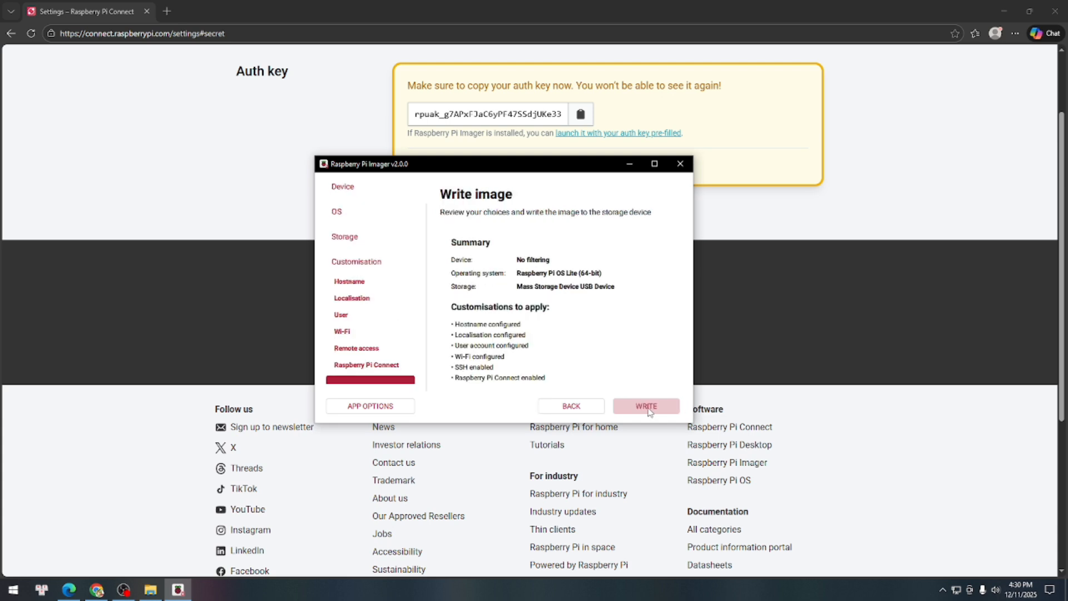
left_click(596, 410)
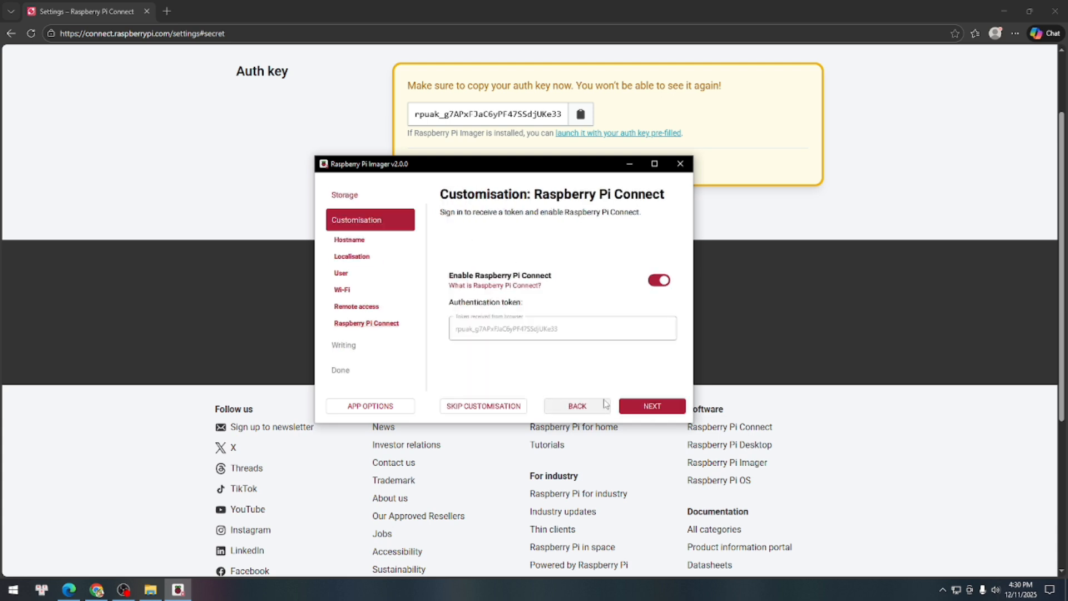
Return to the Connect auth key settings page and delete the existing auth key
left_click_drag(568, 165, 576, 225)
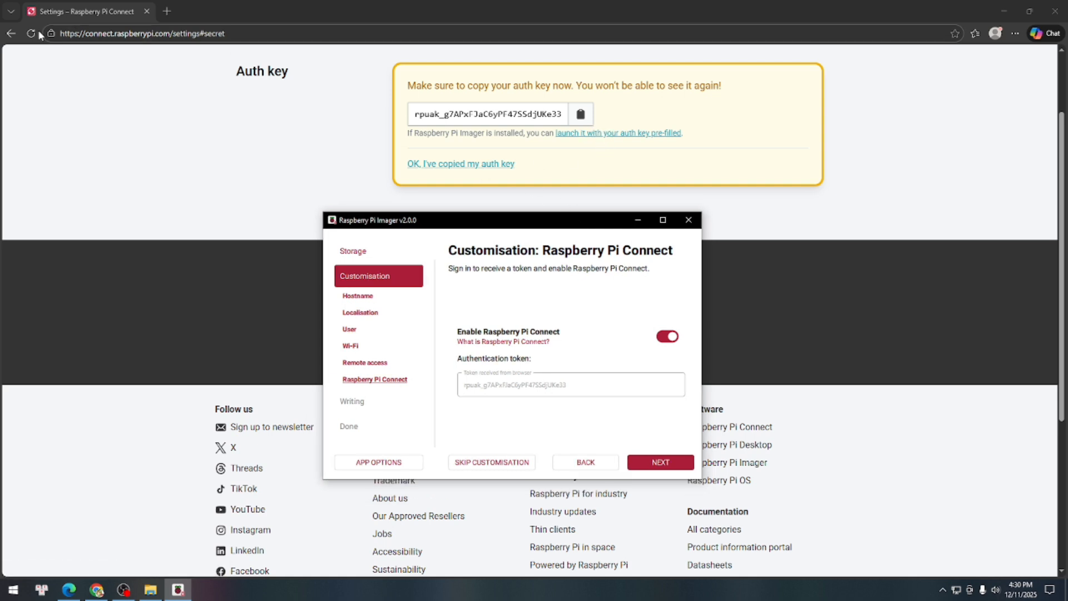
left_click(10, 33)
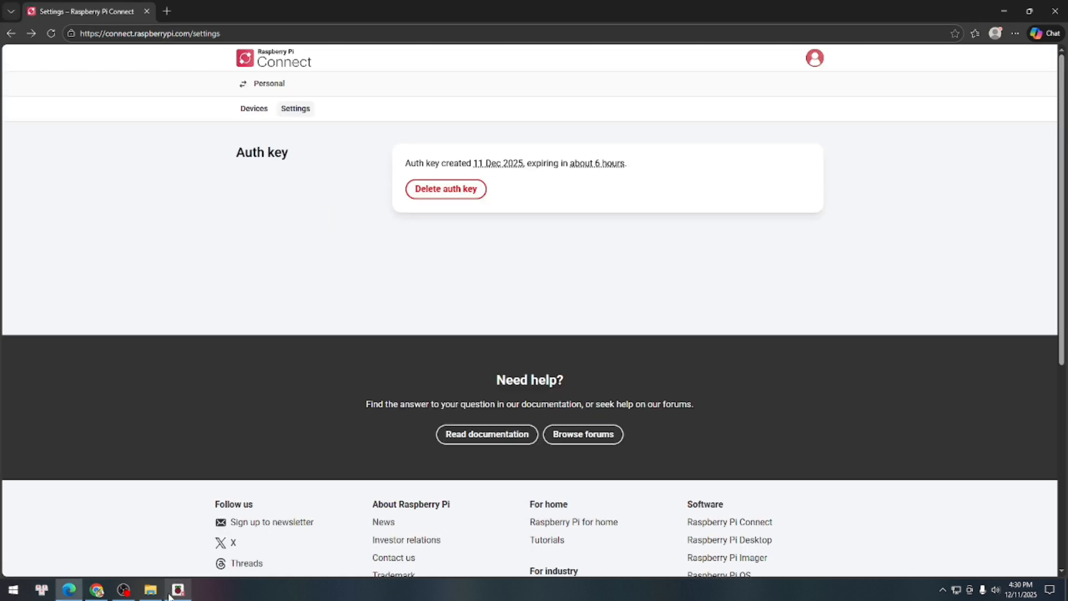
left_click(178, 590)
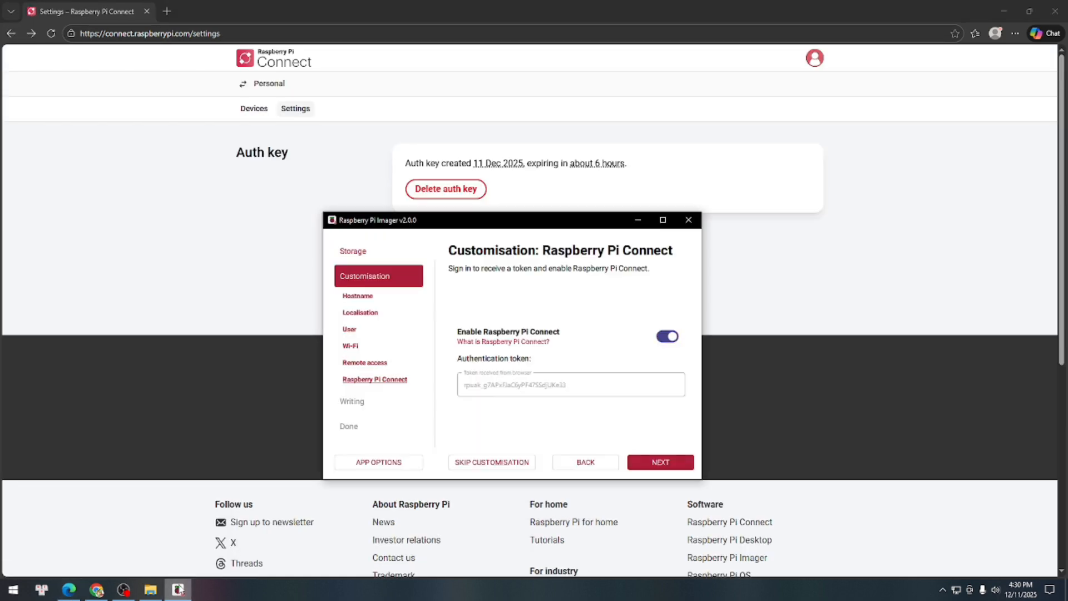
left_click_drag(571, 224, 540, 238)
left_click(456, 190)
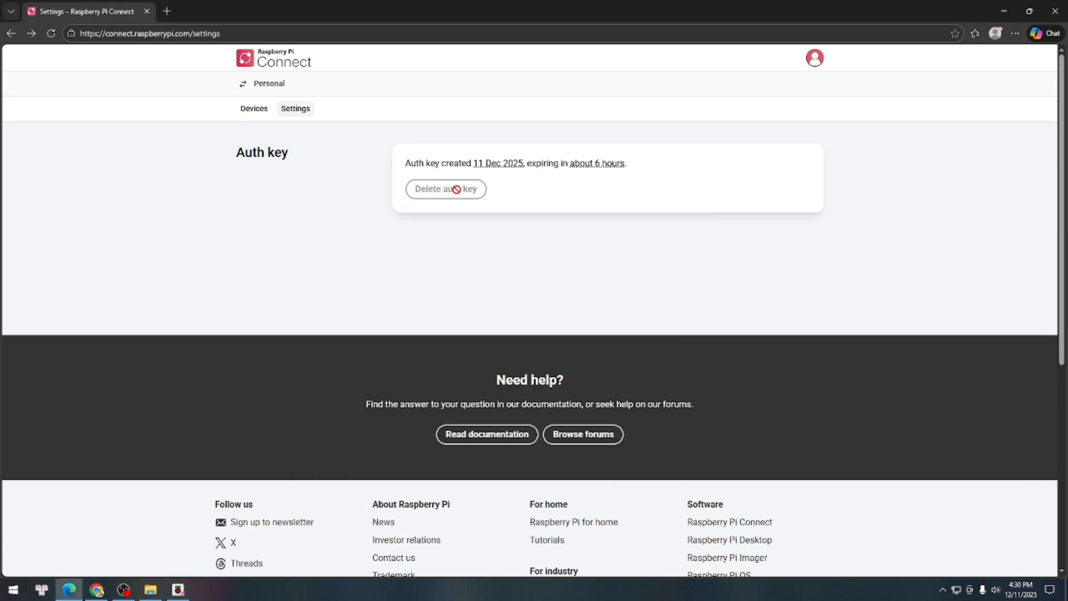
Tile browser and Imager side by side, create a new auth key, and replace Imager's token with it
left_click_drag(642, 12, 2, 145)
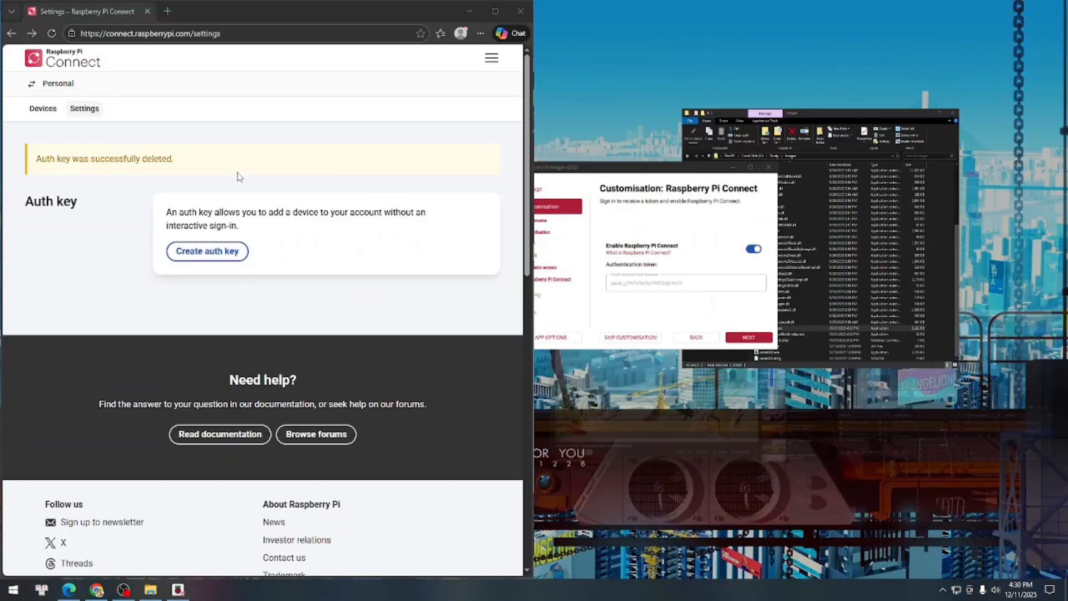
left_click(818, 147)
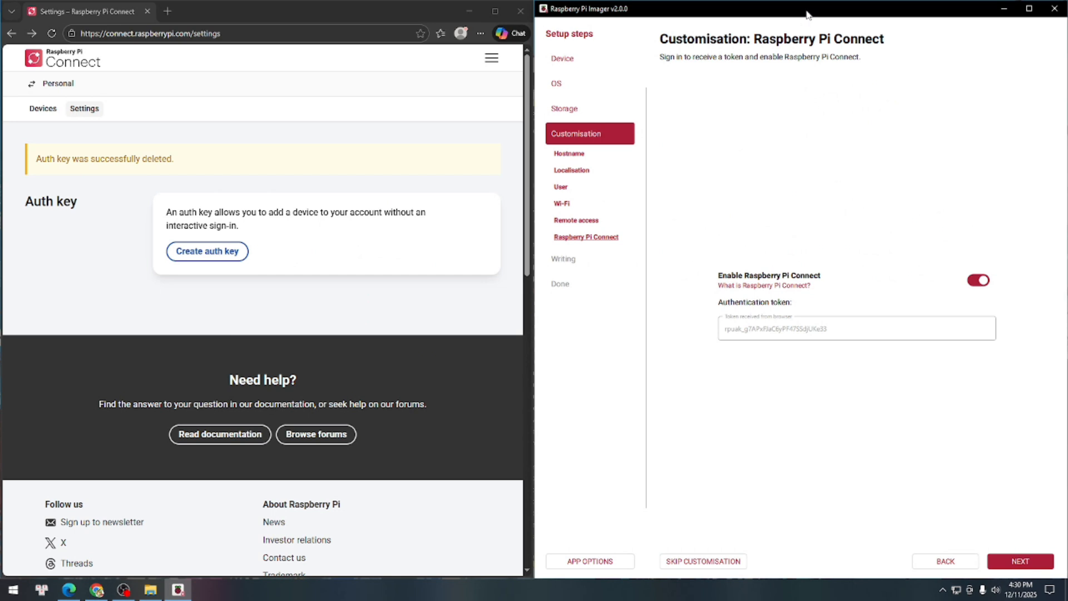
left_click_drag(806, 12, 760, 72)
left_click(217, 261)
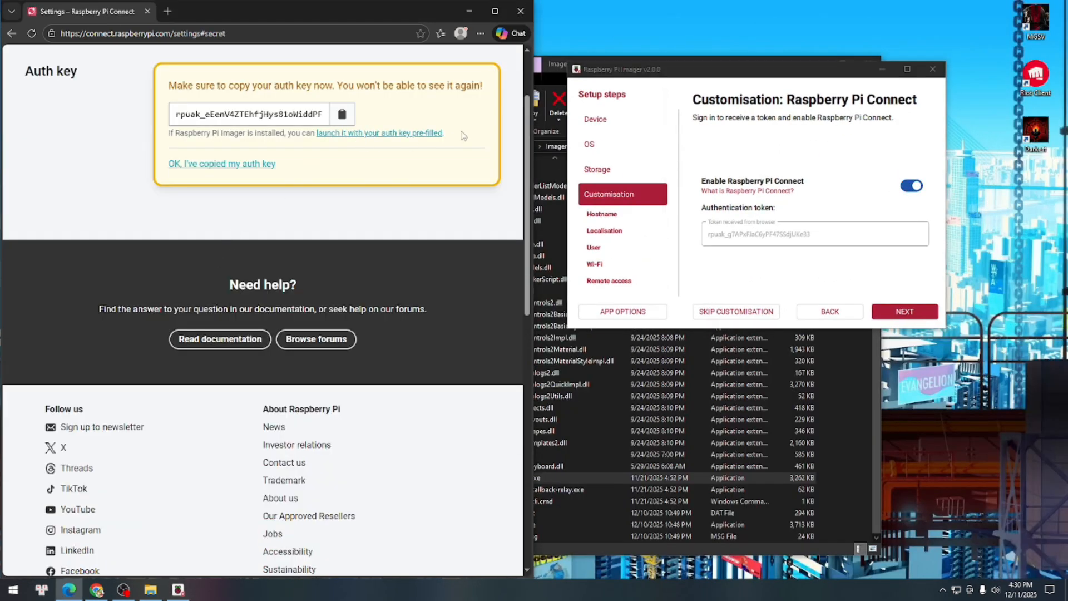
left_click(370, 133)
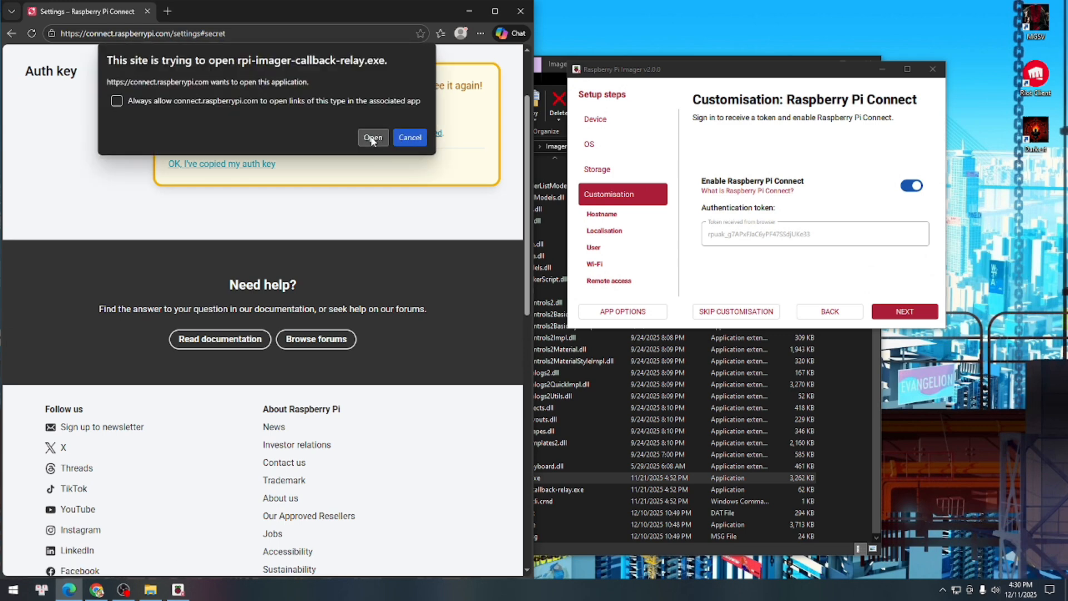
left_click(374, 137)
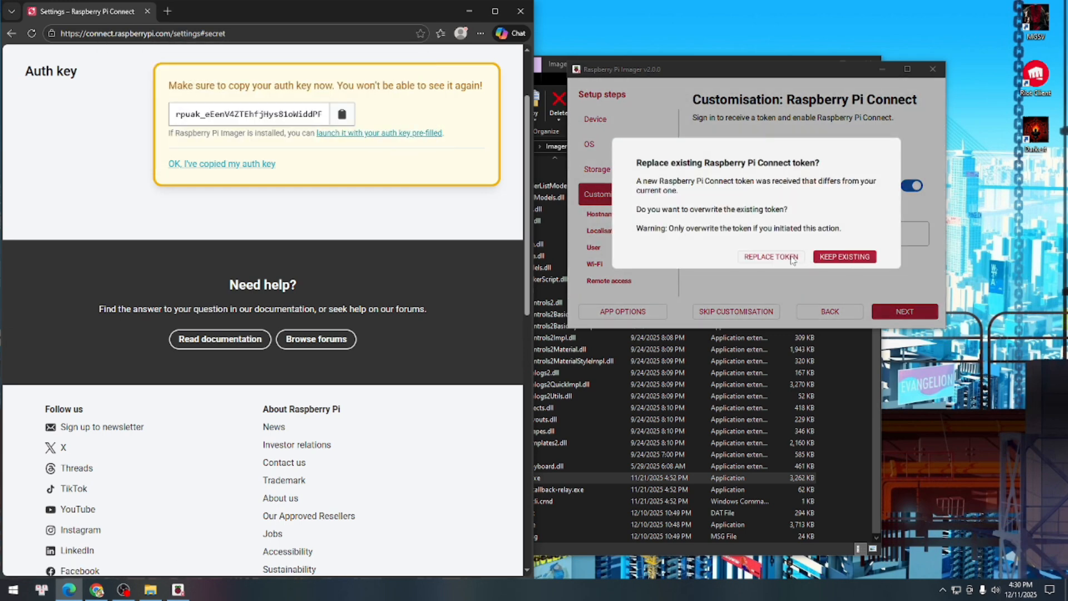
left_click(792, 257)
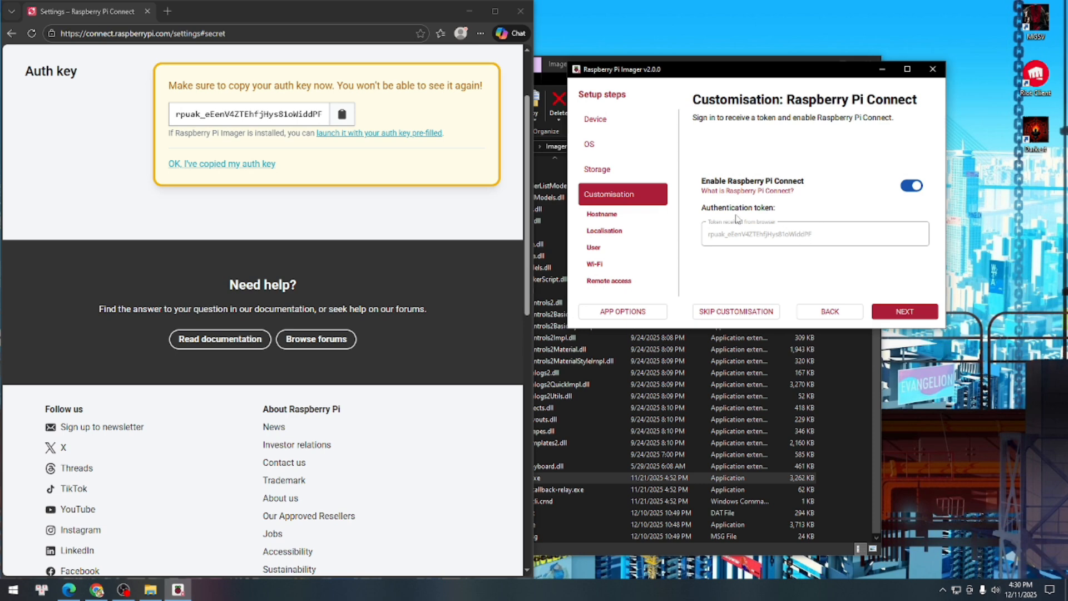
Start writing the image and confirm erasing the USB storage device
left_click(902, 314)
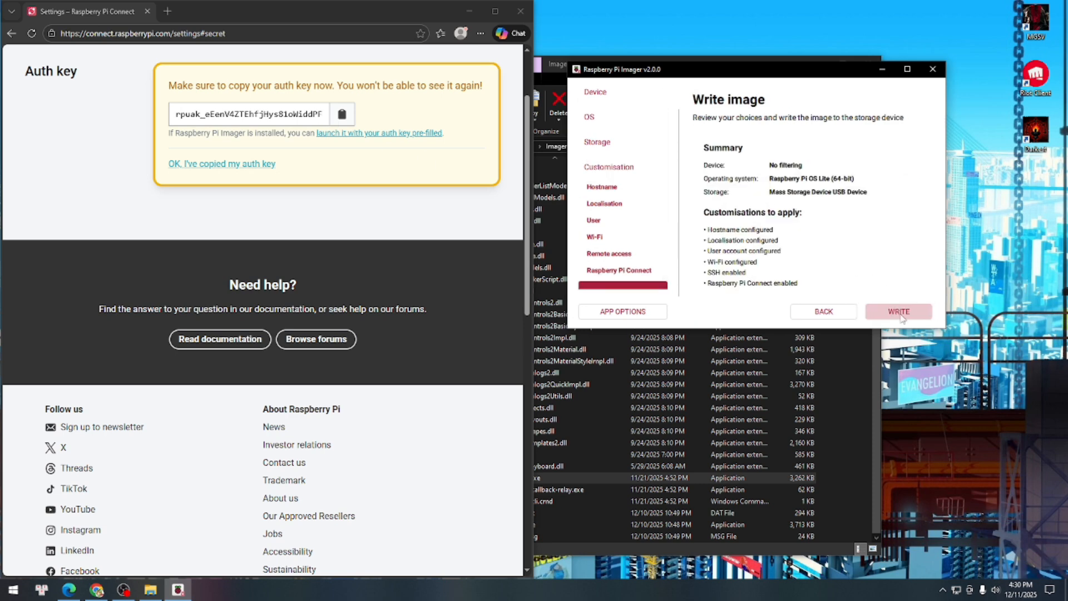
left_click(902, 316)
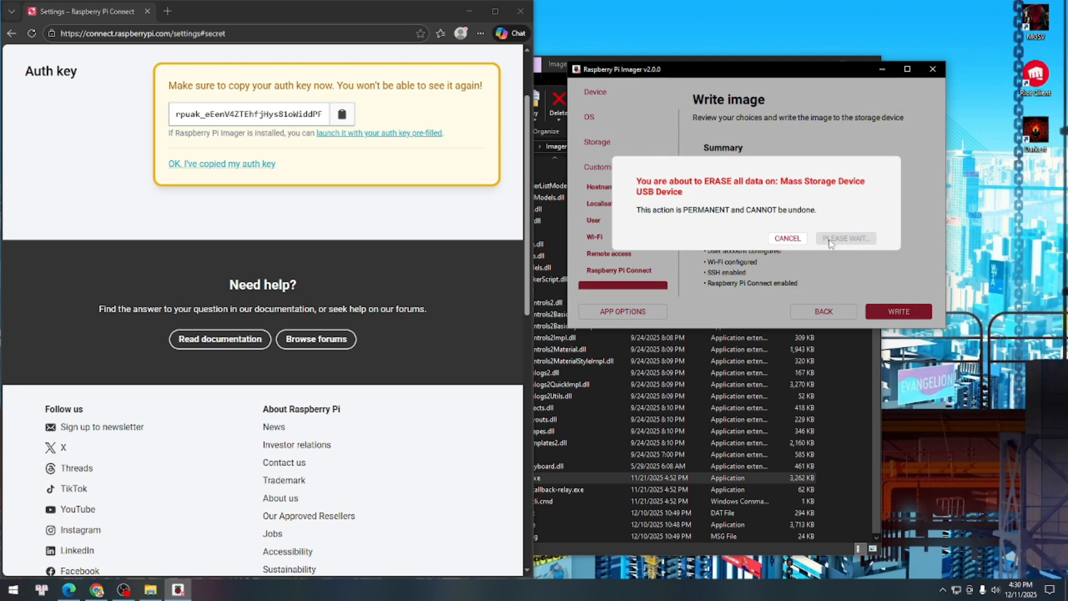
left_click(829, 239)
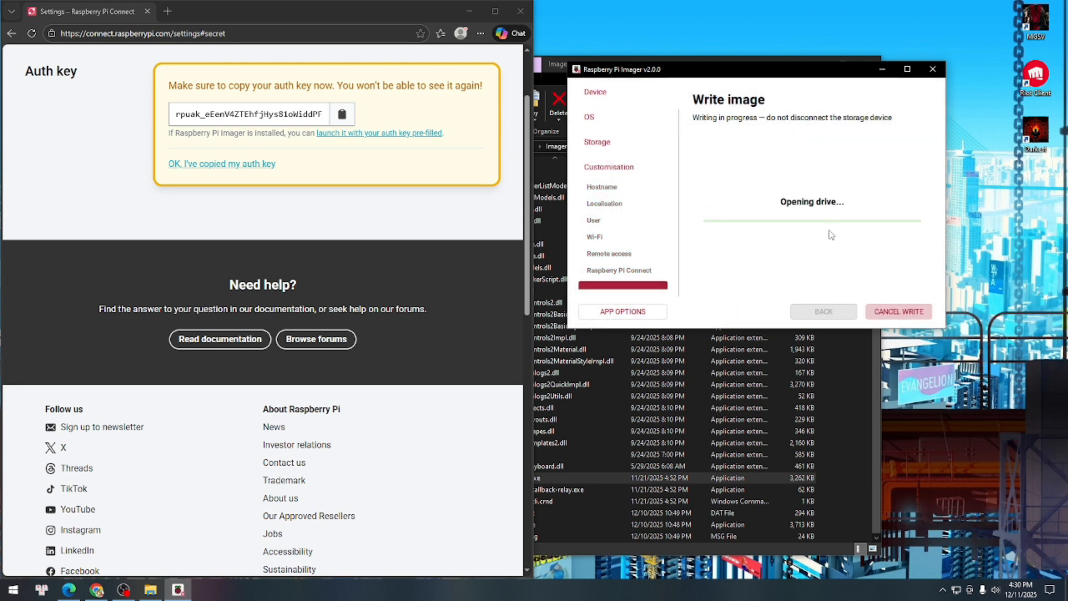
Arrange the browser on the left with Imager snapped into the right half
left_click_drag(783, 73, 767, 97)
left_click_drag(325, 12, 1, 83)
left_click(723, 195)
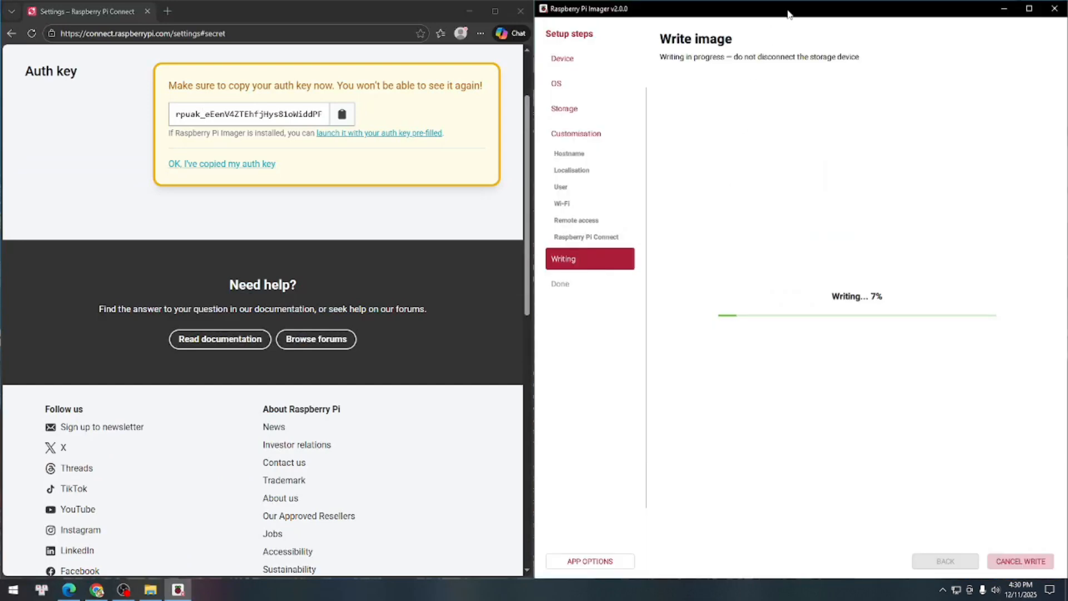
left_click_drag(790, 11, 753, 120)
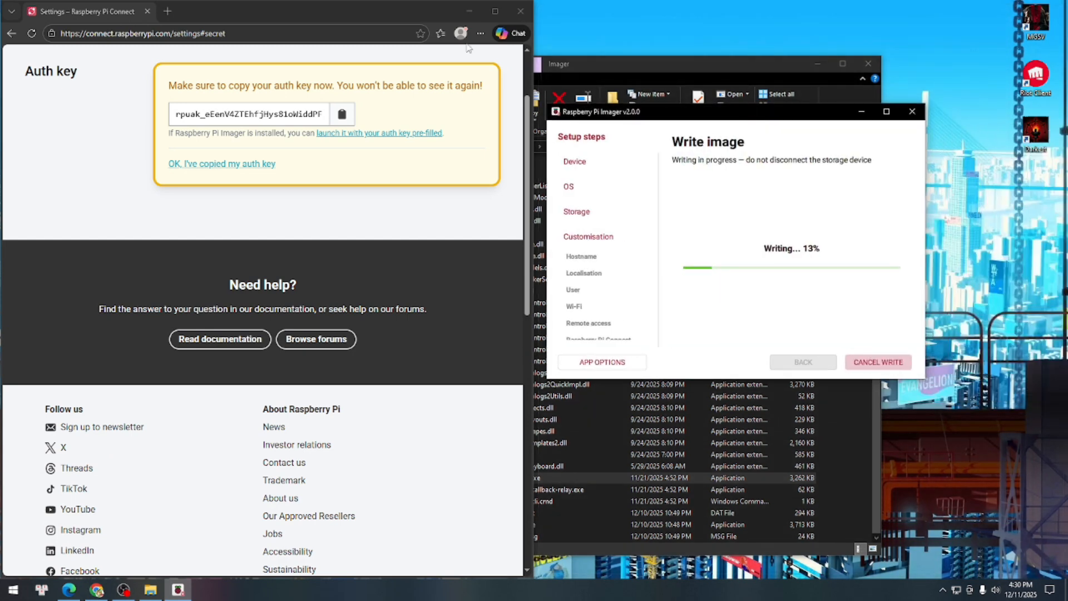
left_click_drag(279, 4, 1, 46)
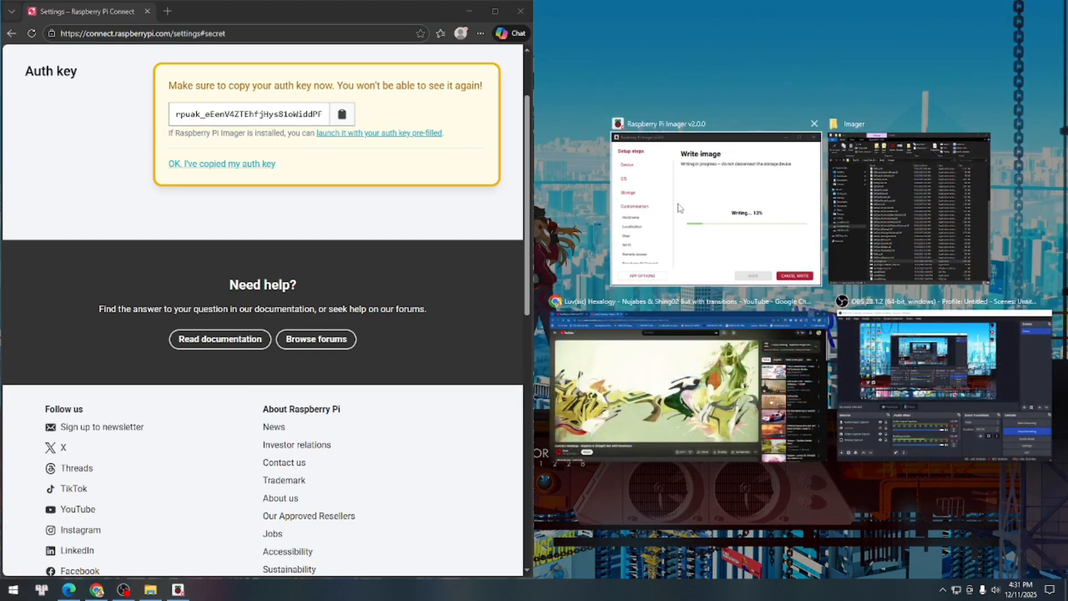
left_click(679, 204)
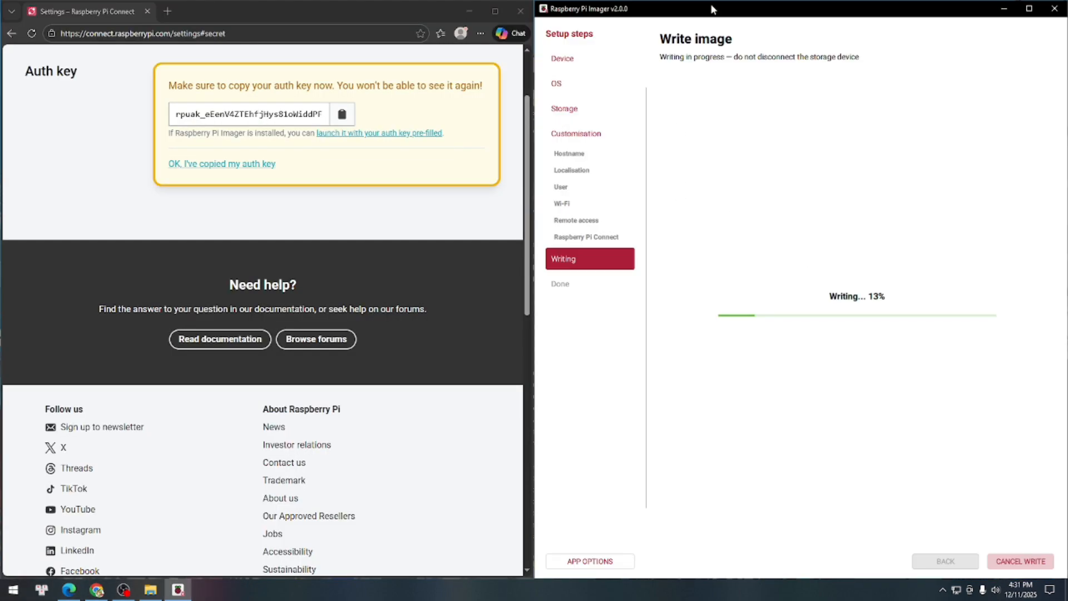
Restore Imager to a floating window and close the File Explorer Imager folder as the write reaches 48%
left_click_drag(710, 3, 719, 111)
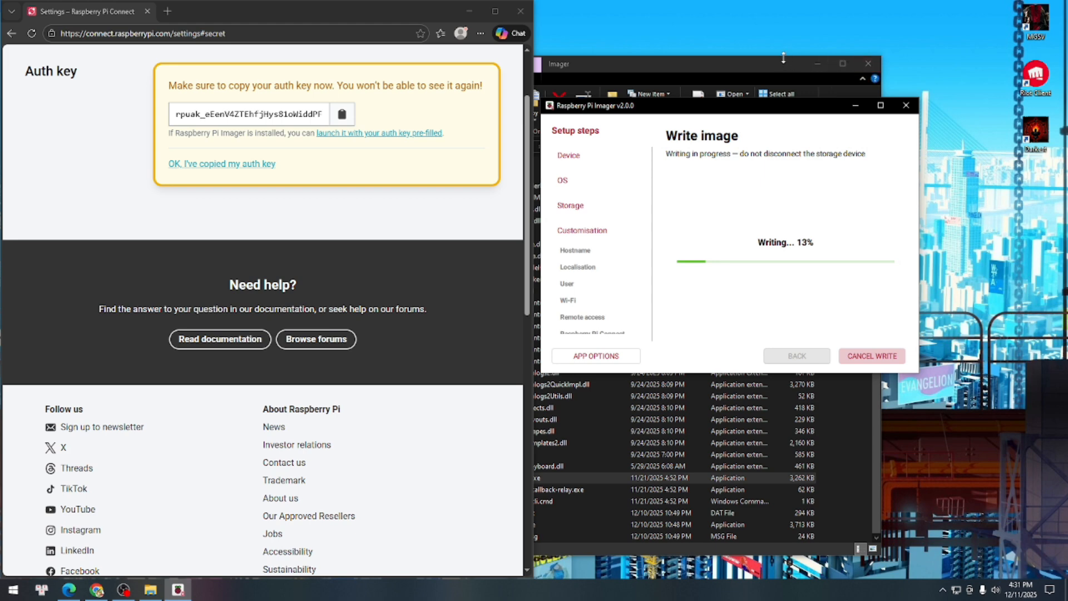
left_click(868, 63)
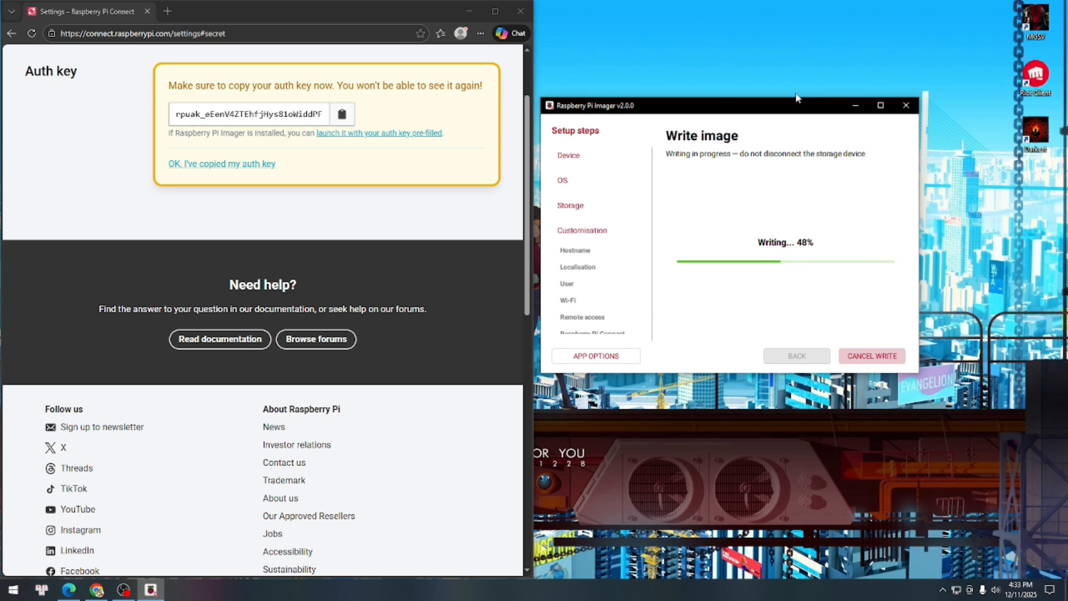
Browse from This PC to the .ssh folder in the user's home directory
left_click(12, 589)
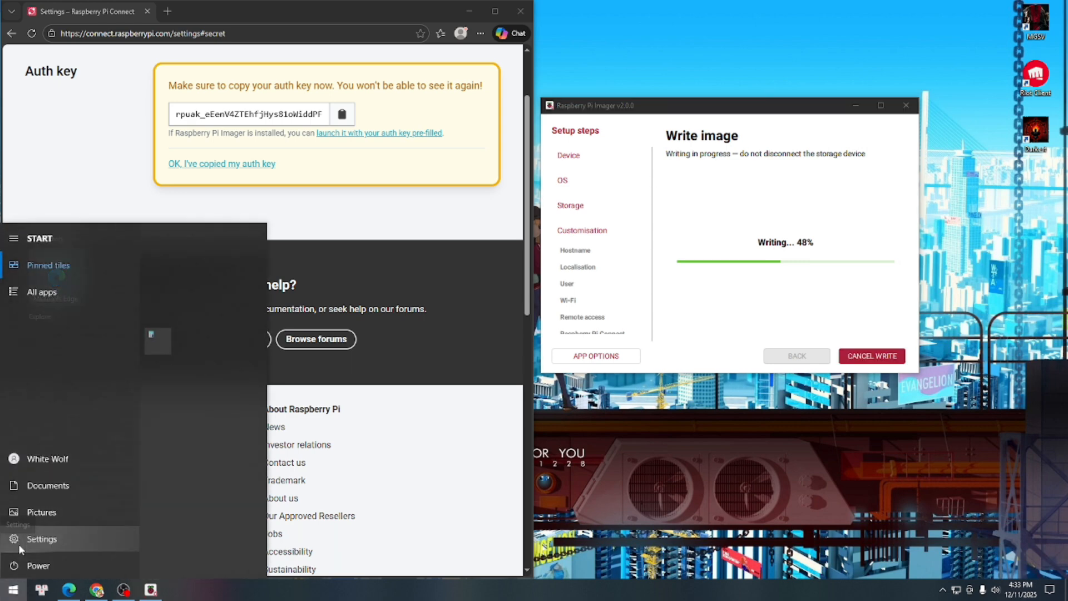
type("cmd")
key("BackSpace")
key("BackSpace")
key("BackSpace")
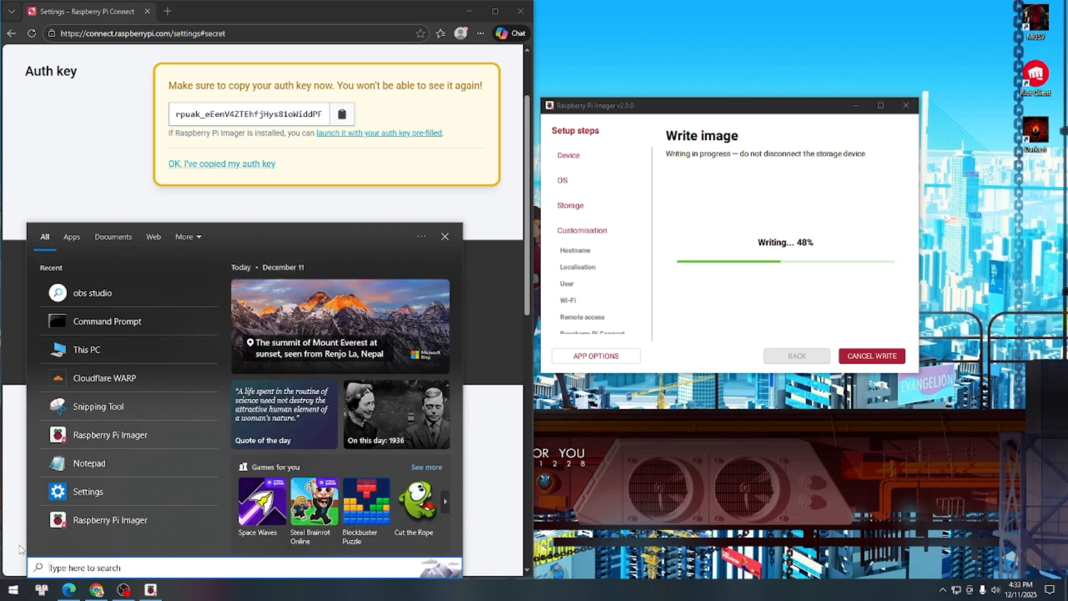
type("this")
key("Return")
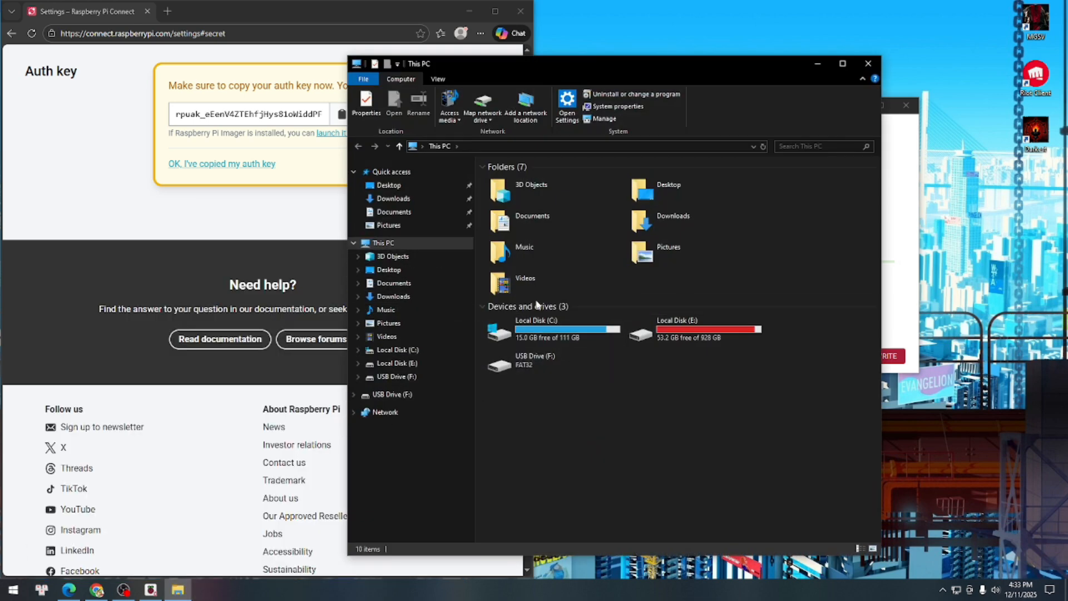
double_click(534, 328)
double_click(512, 272)
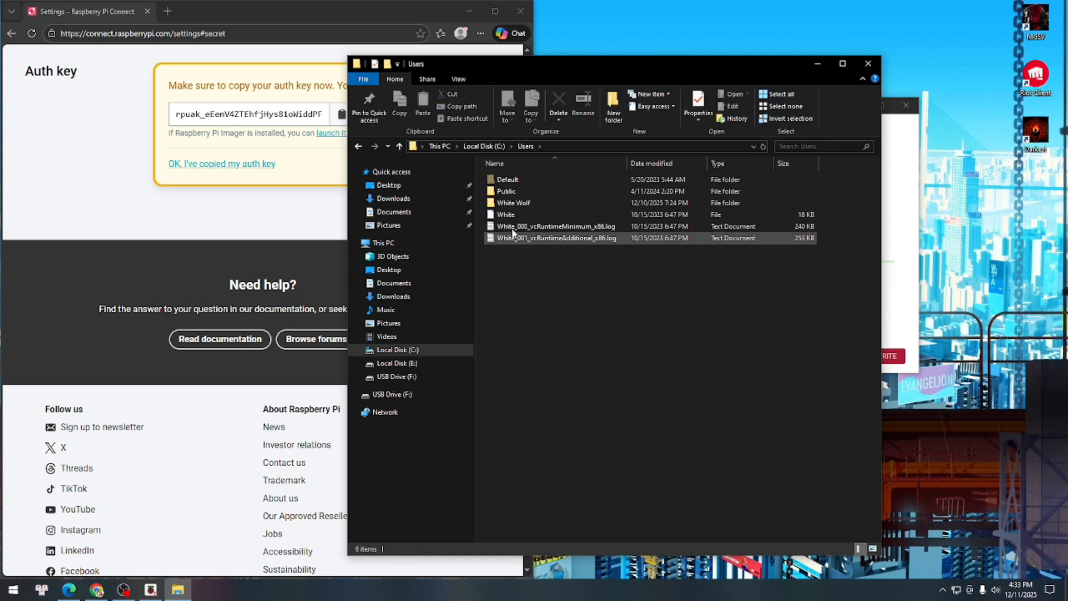
double_click(514, 202)
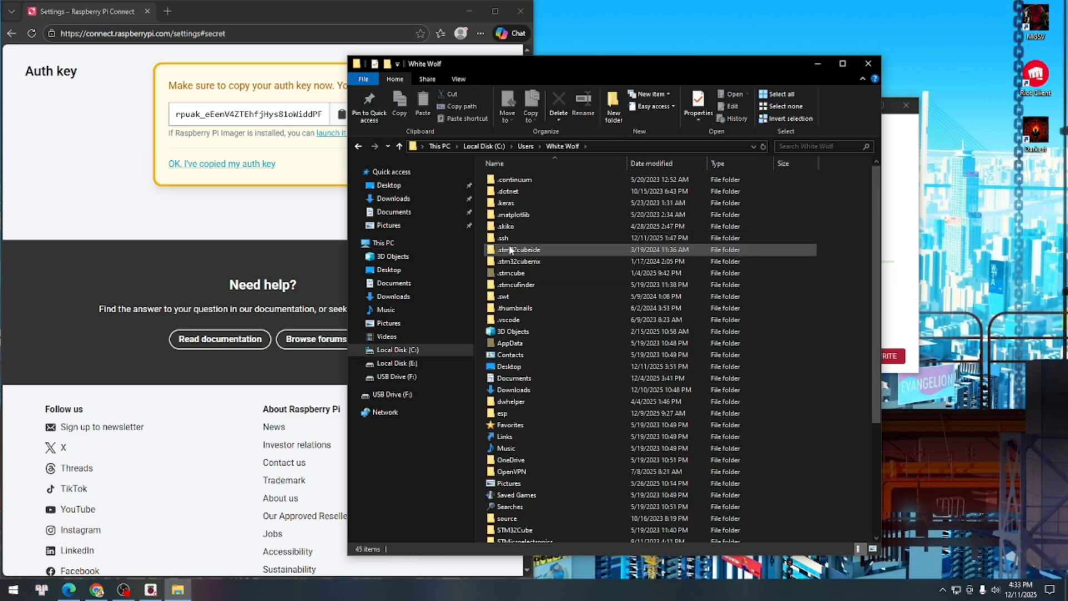
double_click(503, 238)
Open known_hosts and known_hosts.old in a text editor, confirm both are empty, and close the folder
double_click(520, 179)
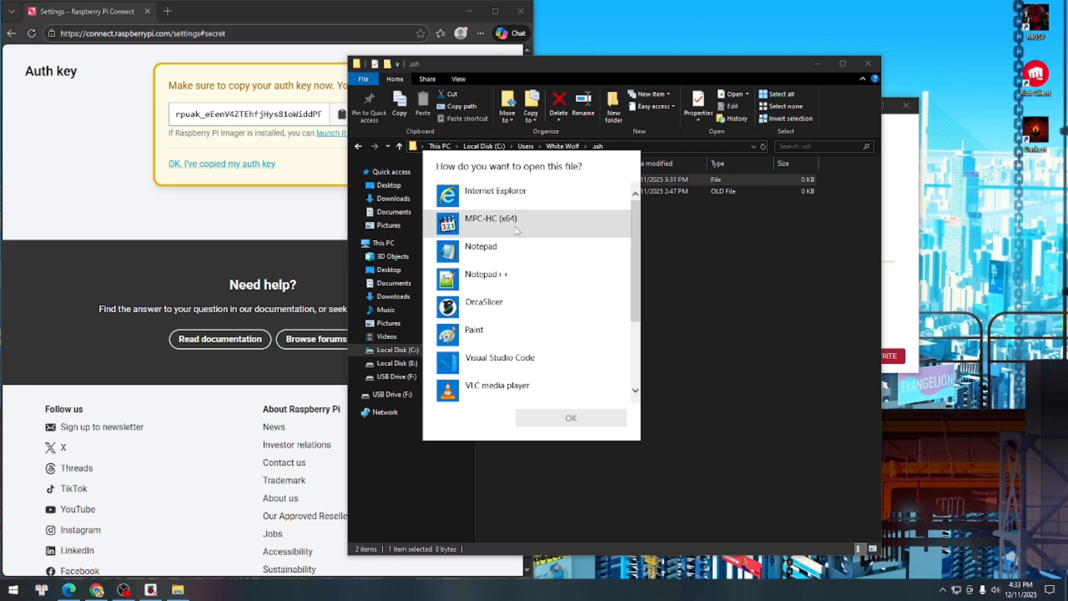
left_click(481, 248)
left_click(570, 418)
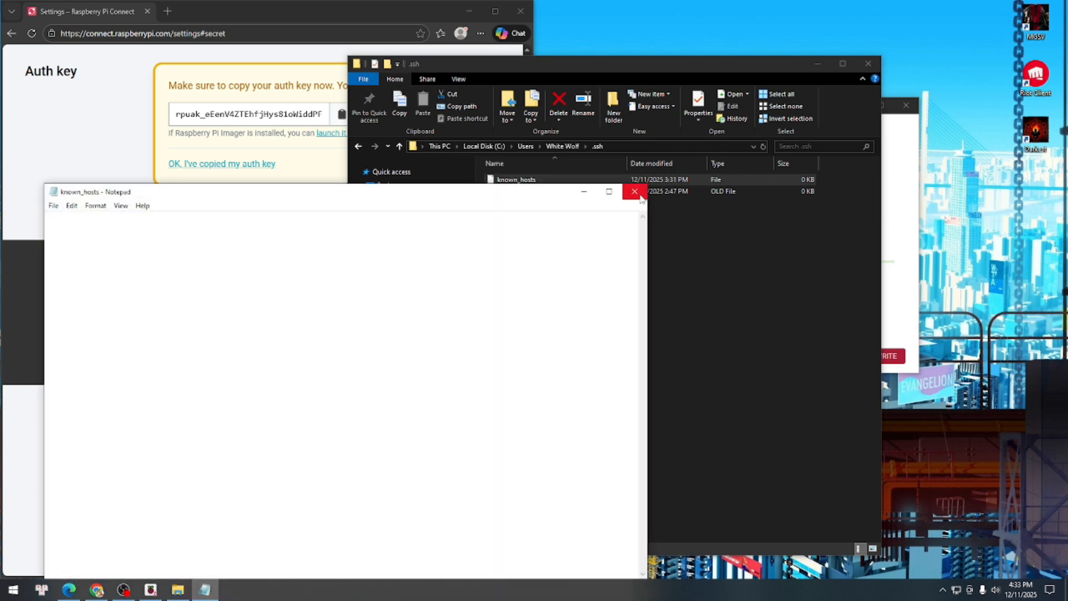
left_click(636, 193)
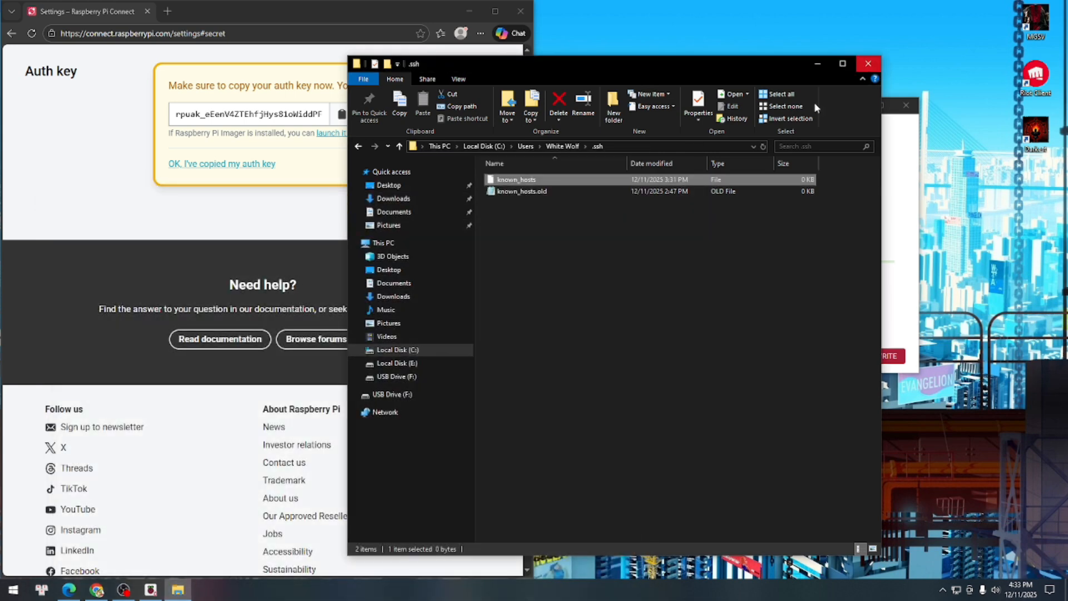
double_click(619, 190)
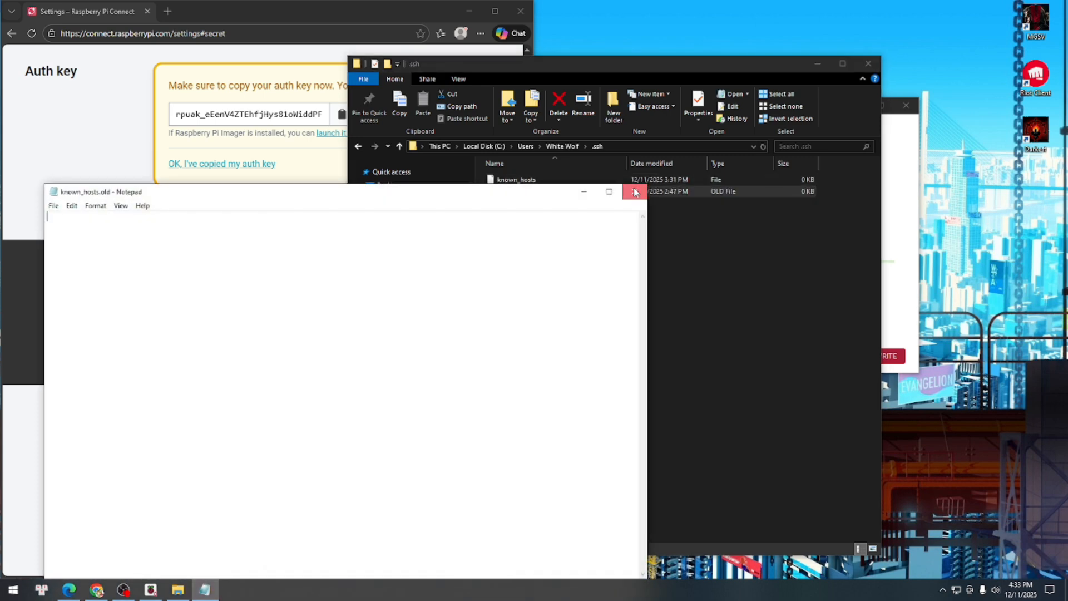
left_click(636, 193)
left_click(865, 64)
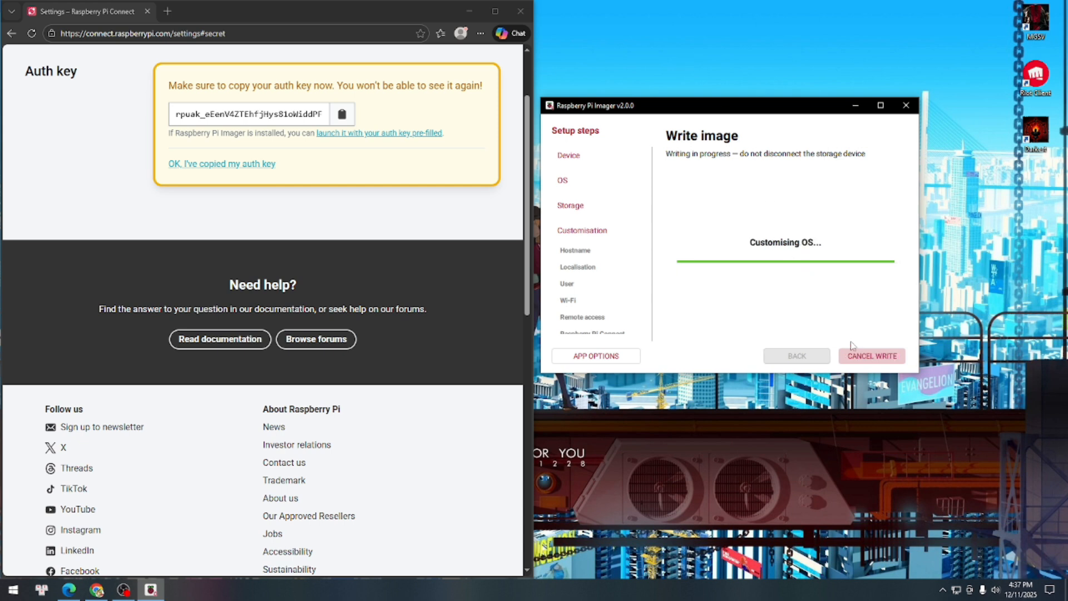
Finish Raspberry Pi Imager after the write and minimise the browser to reveal the desktop
left_click(871, 355)
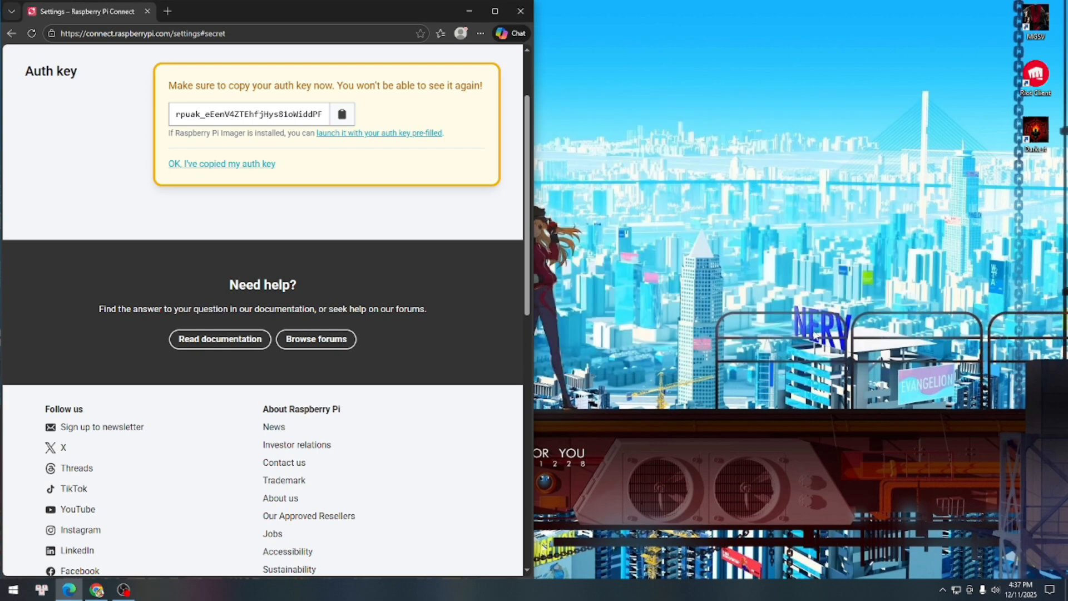
left_click(469, 11)
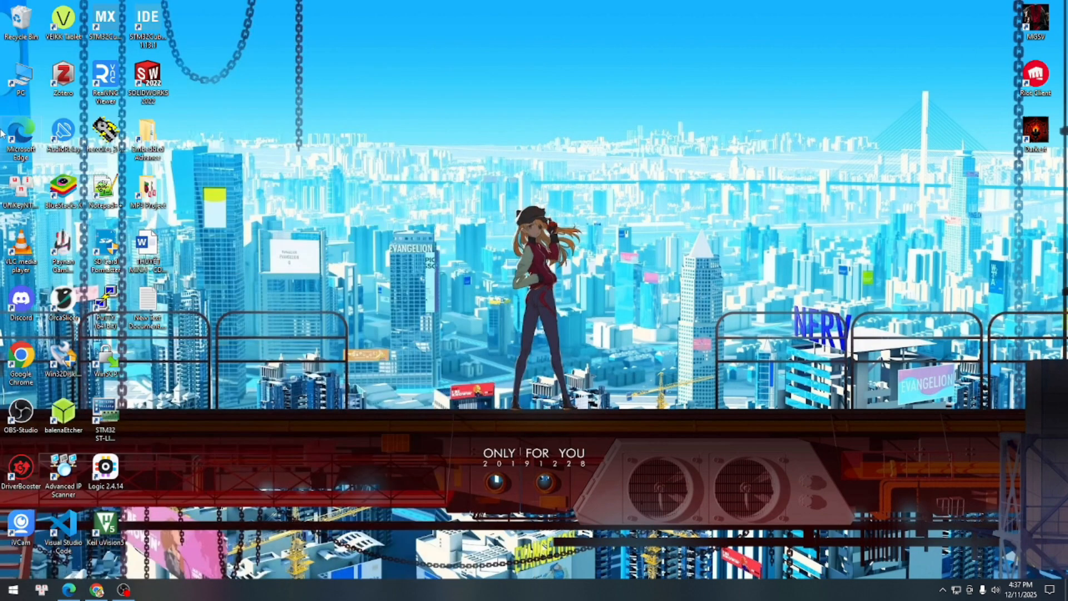
Eject Removable Disk (F:) from This PC and dismiss the safe-to-remove notice
double_click(20, 82)
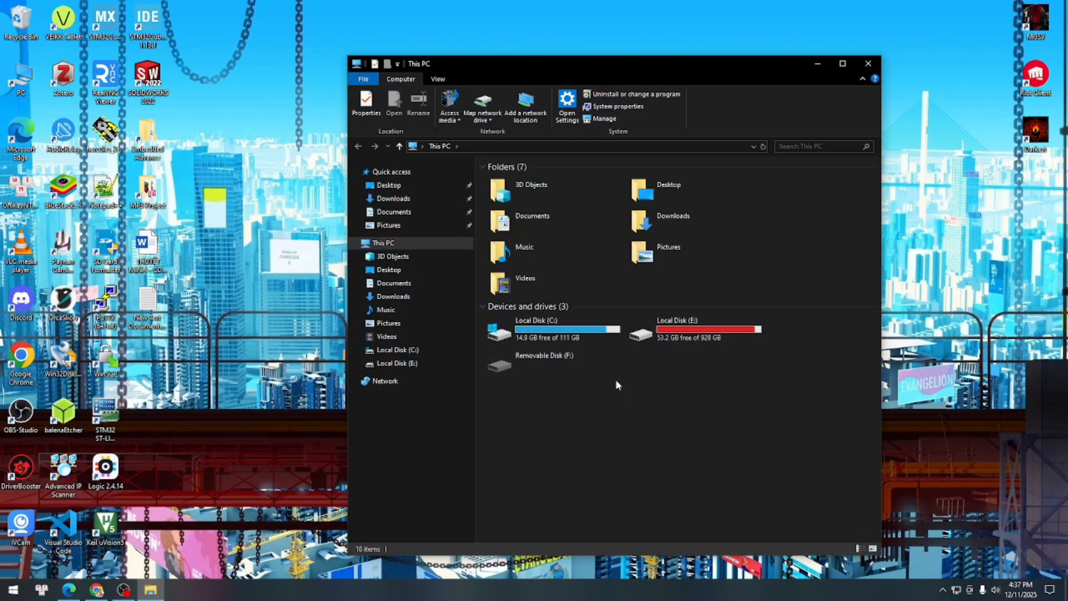
left_click(580, 365)
right_click(579, 365)
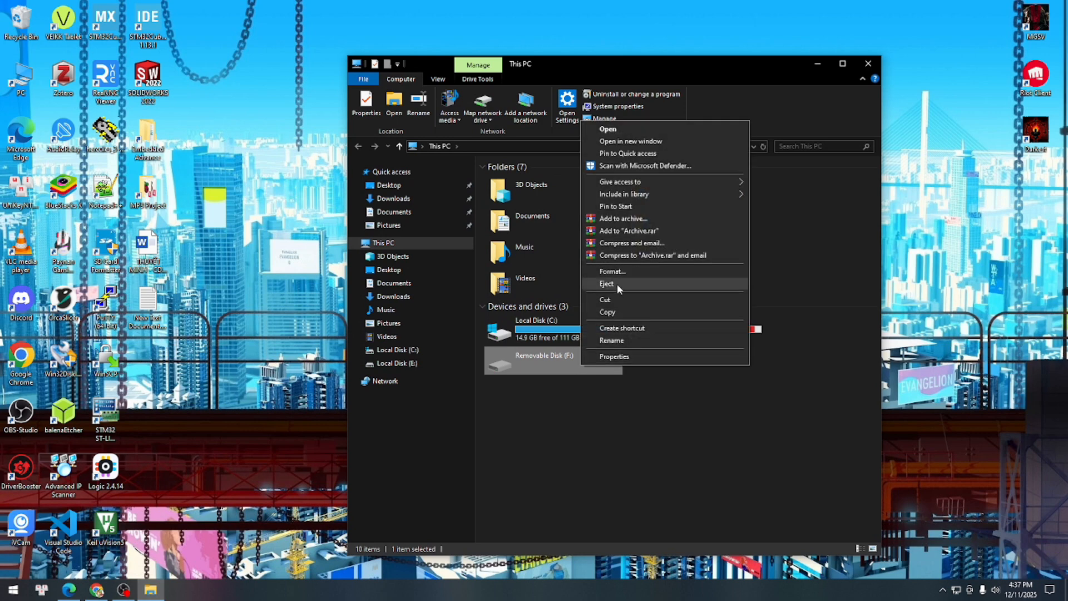
left_click(617, 284)
left_click(1046, 504)
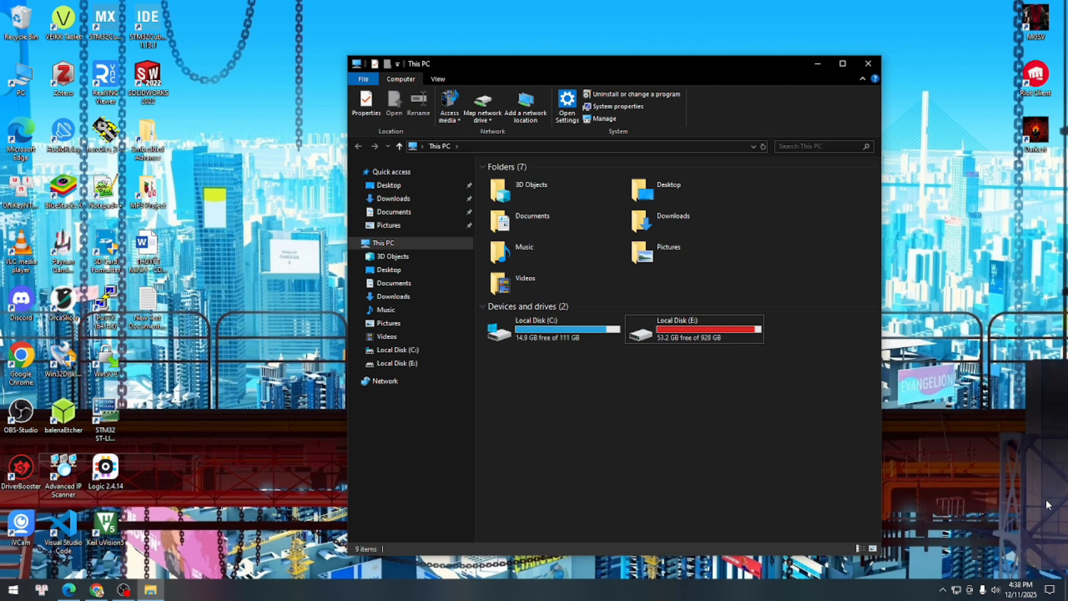
Bring back the browser on Raspberry Pi Connect's Devices page and close File Explorer
mouse_move(97, 590)
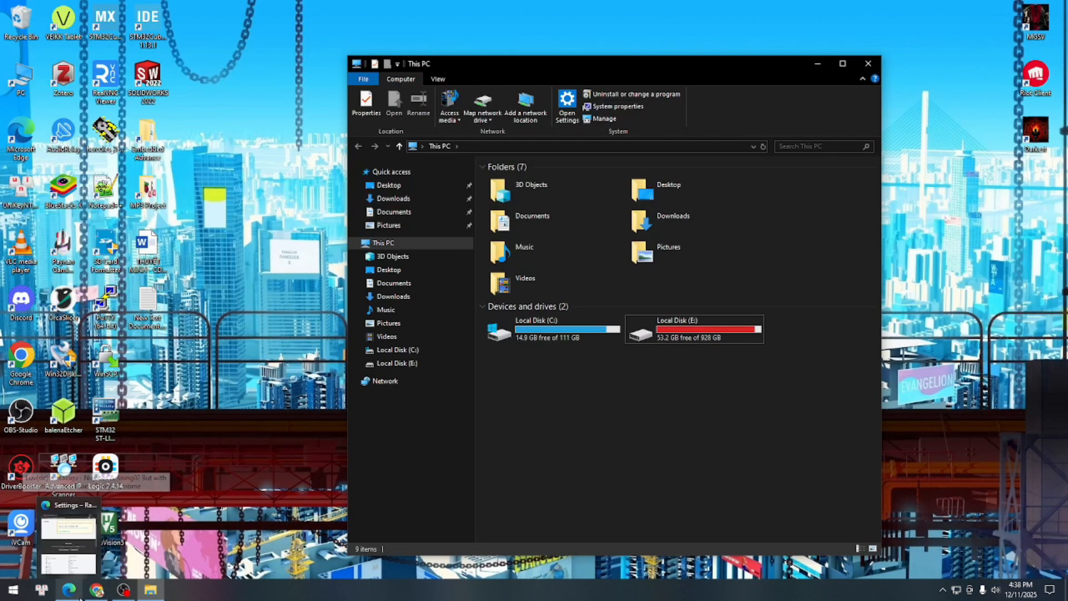
left_click(69, 589)
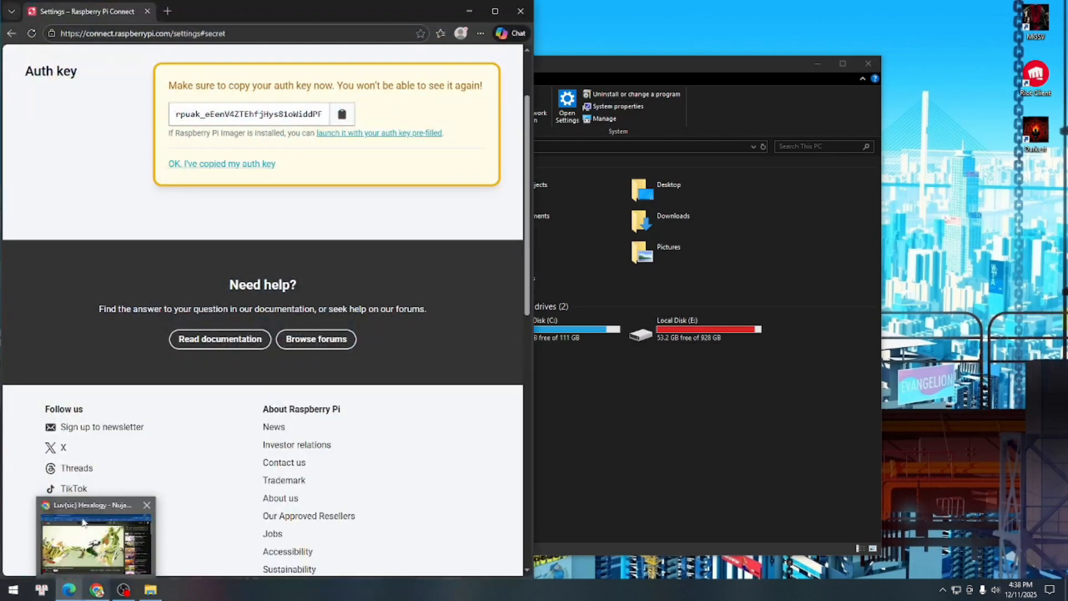
scroll(55, 317, "up", 2)
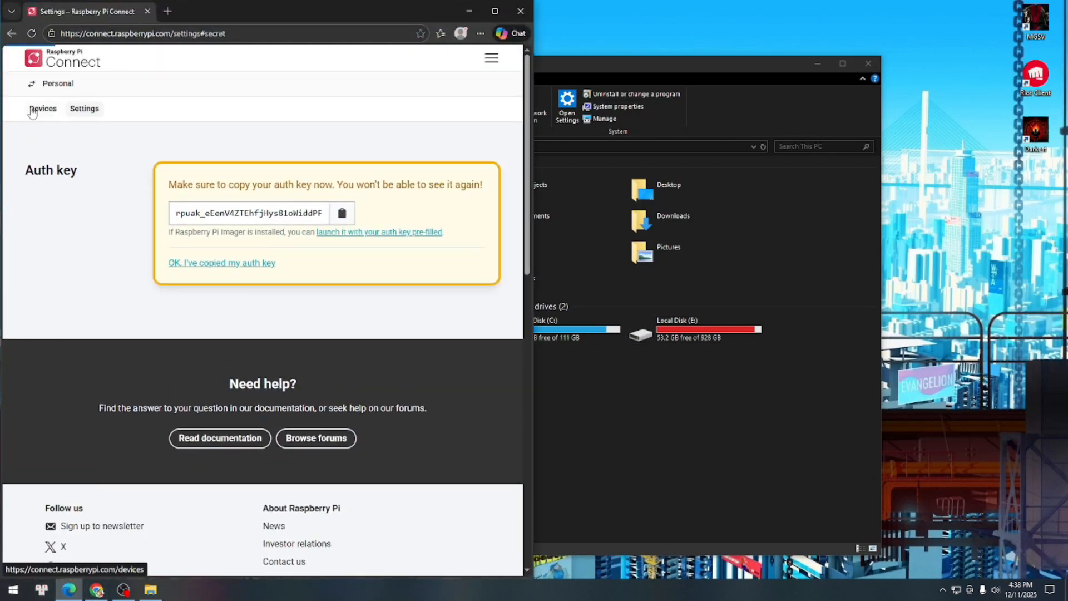
left_click(34, 110)
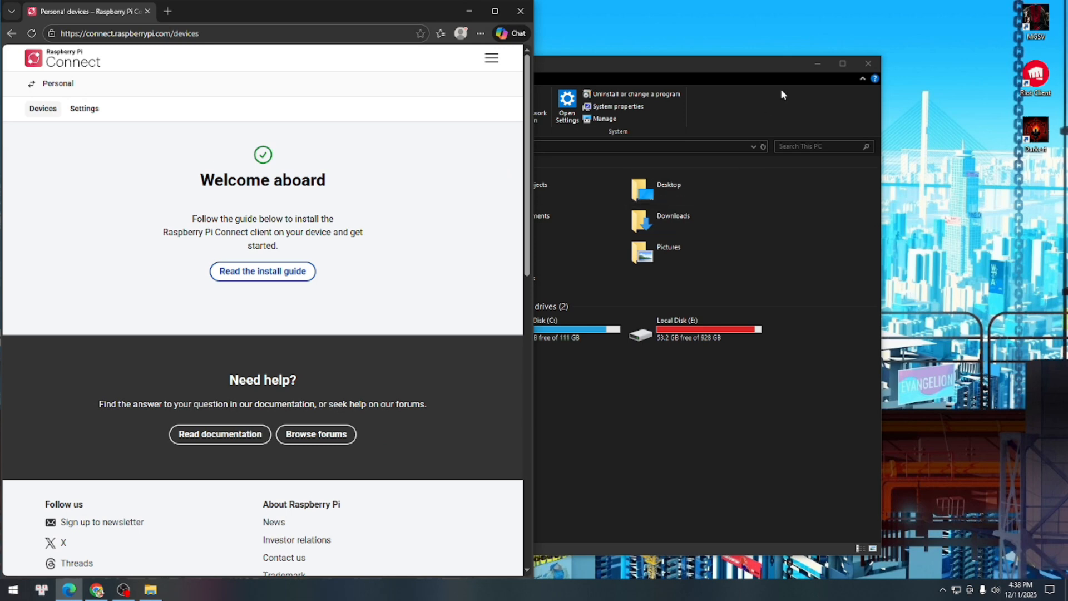
left_click(868, 64)
Refresh the desktop, launch Command Prompt via cmd, and place it beside the browser
right_click(715, 176)
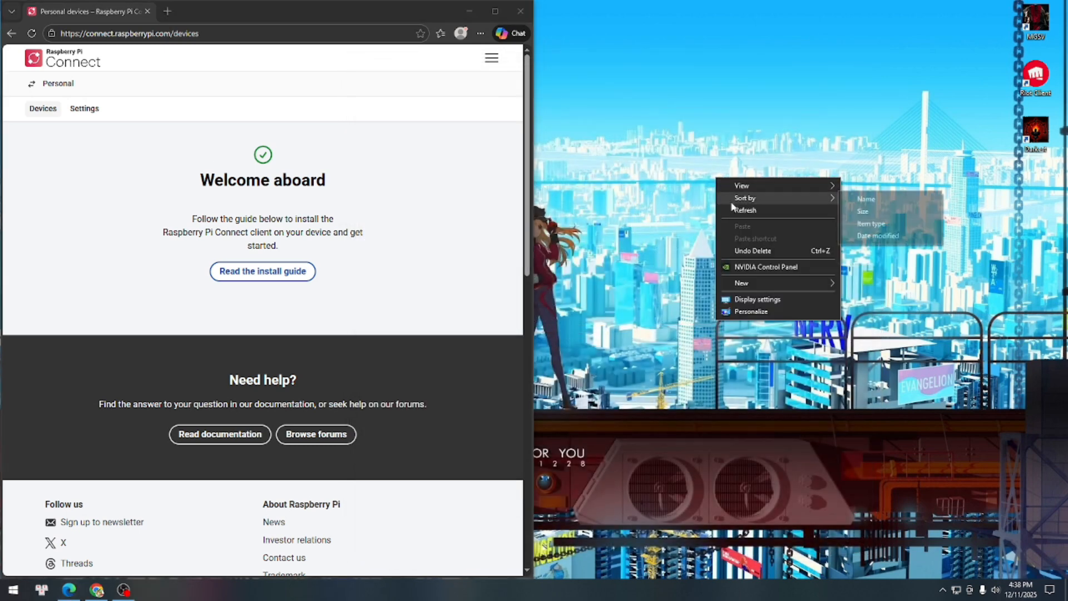
left_click(740, 211)
left_click(13, 590)
type("cmd")
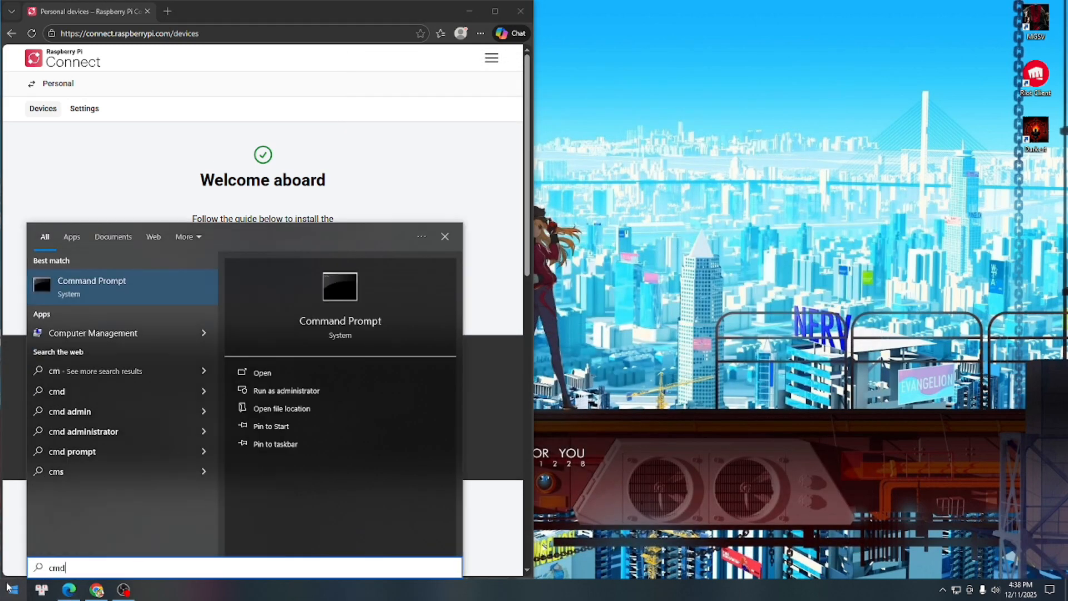
key("Return")
left_click_drag(478, 96, 785, 144)
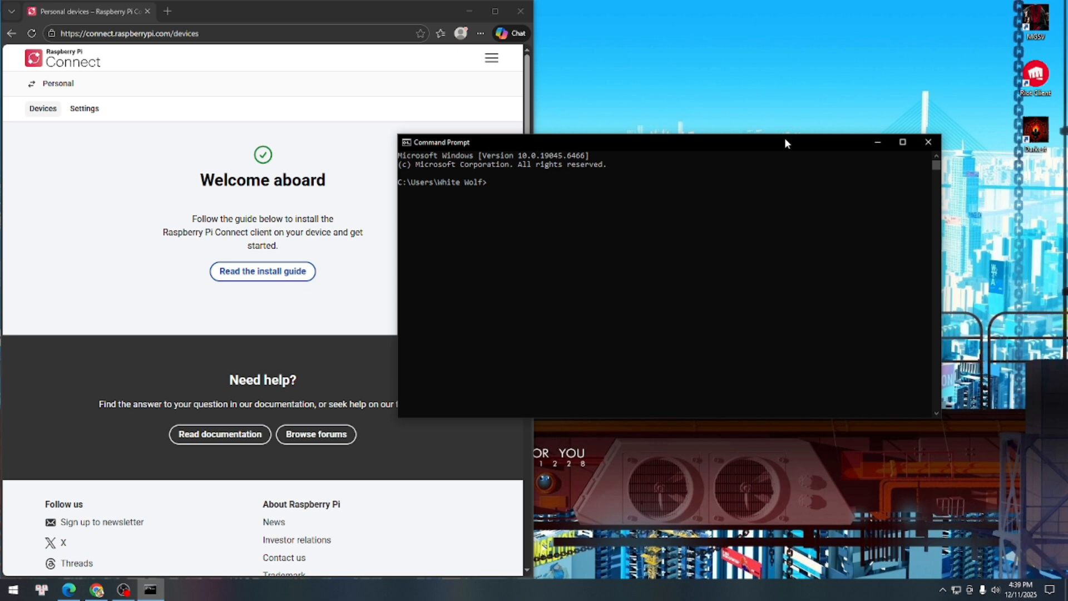
Nudge the Command Prompt window and reload the Connect Devices page, which still lists nothing
left_click_drag(695, 142, 739, 162)
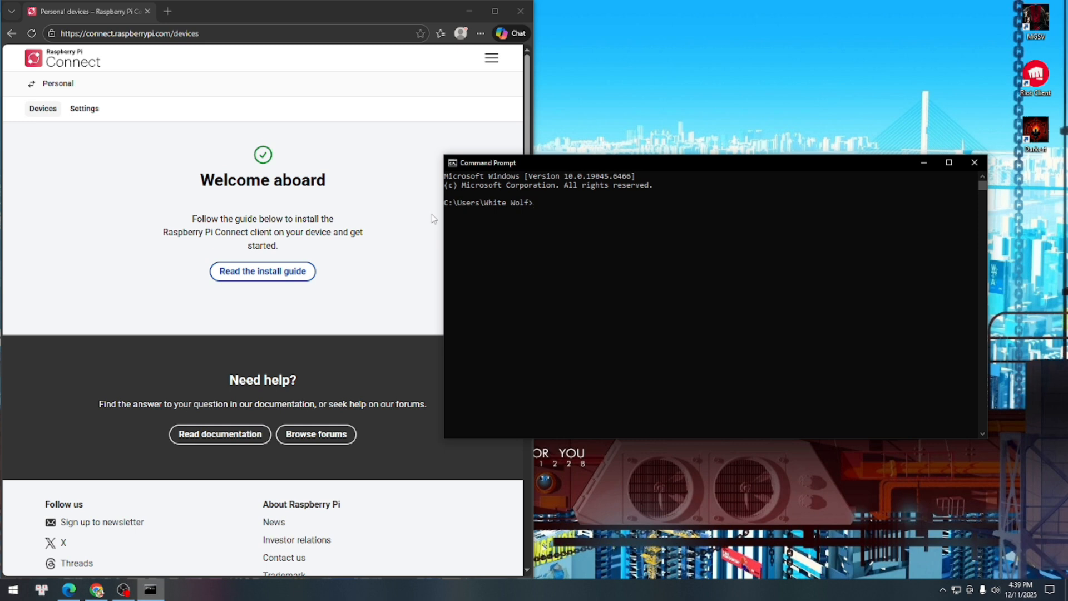
left_click(31, 33)
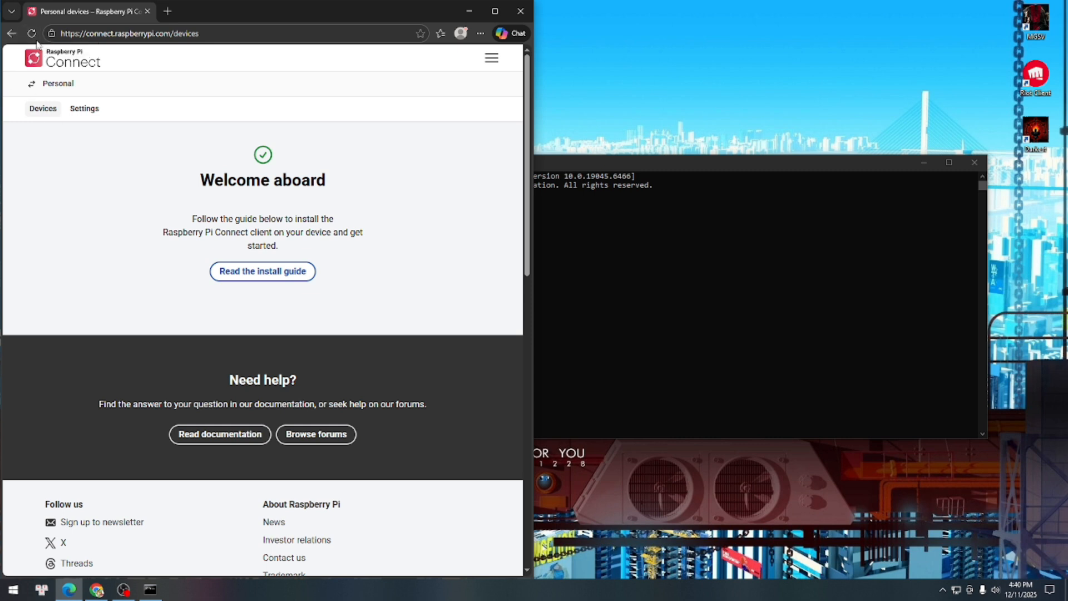
Reload Connect, then run ping Blowmeaway.local in Command Prompt; the host is not found
left_click(34, 38)
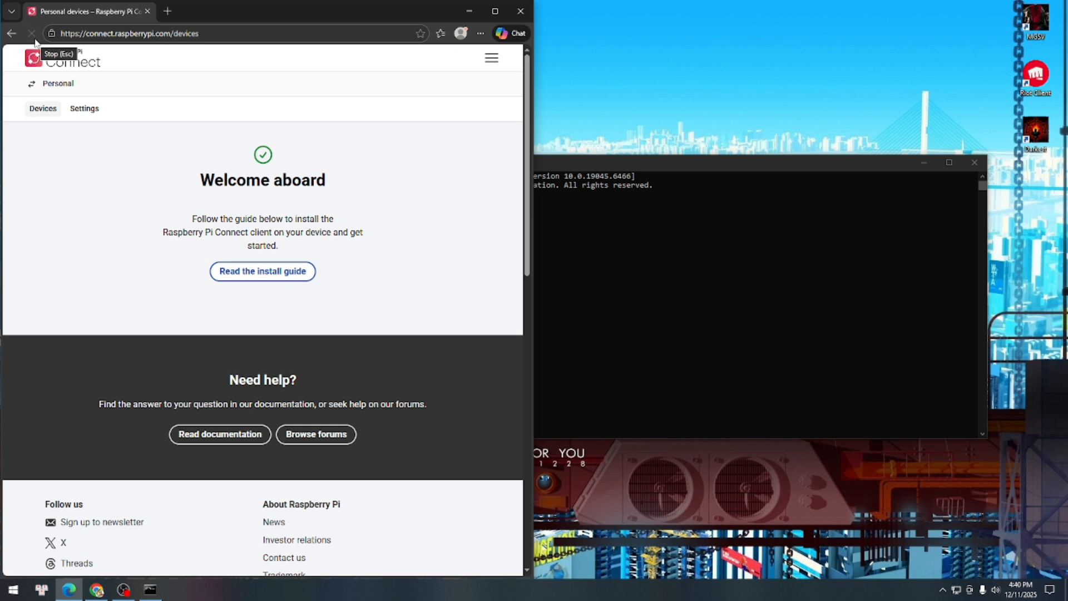
left_click(586, 242)
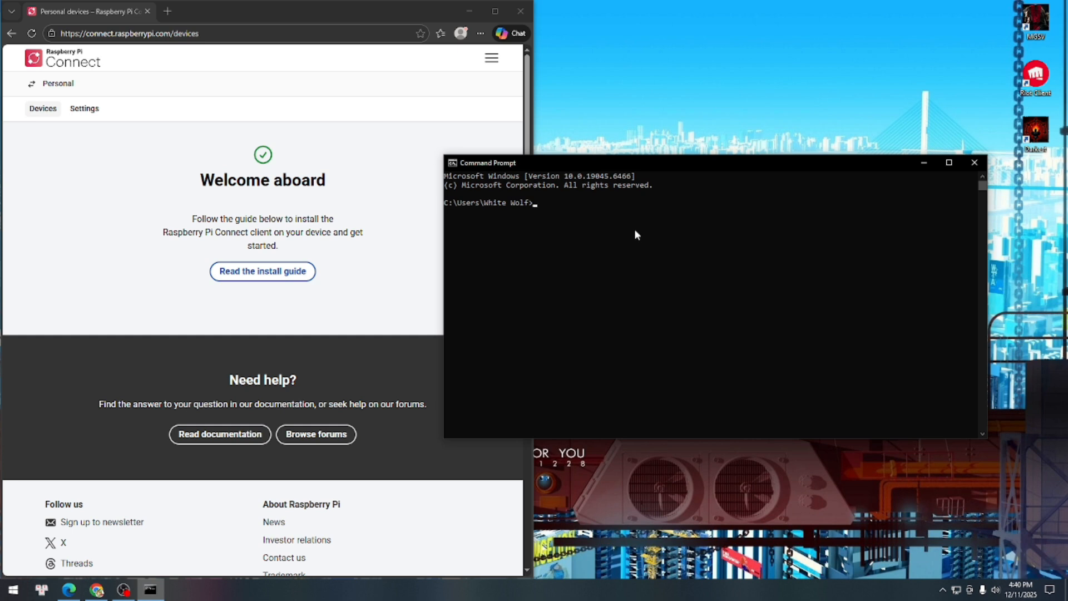
type("ping Blowmeawa")
type("y.local")
key("Return")
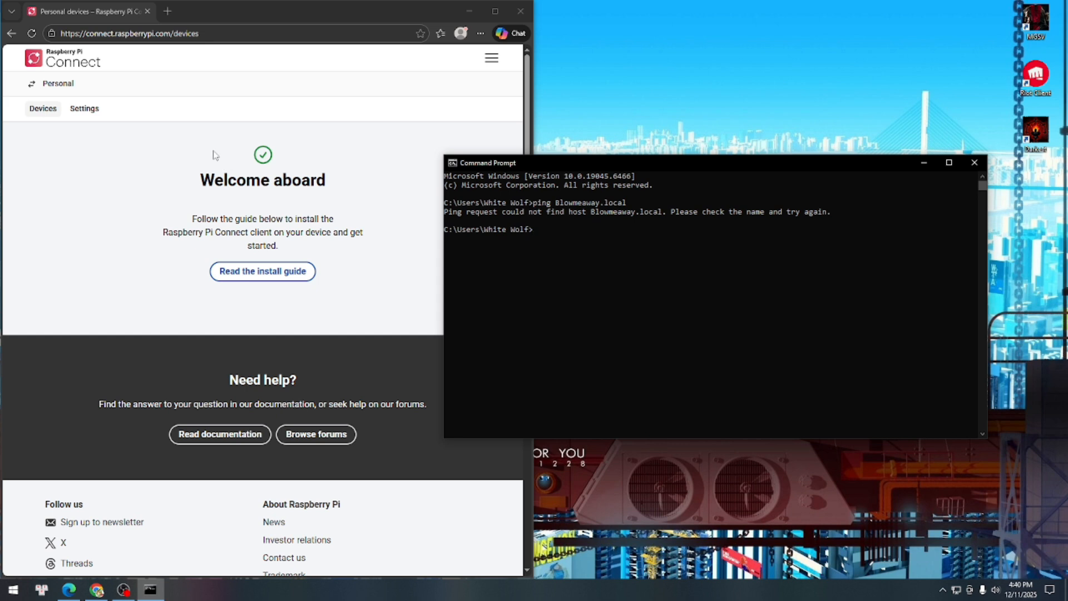
left_click(43, 42)
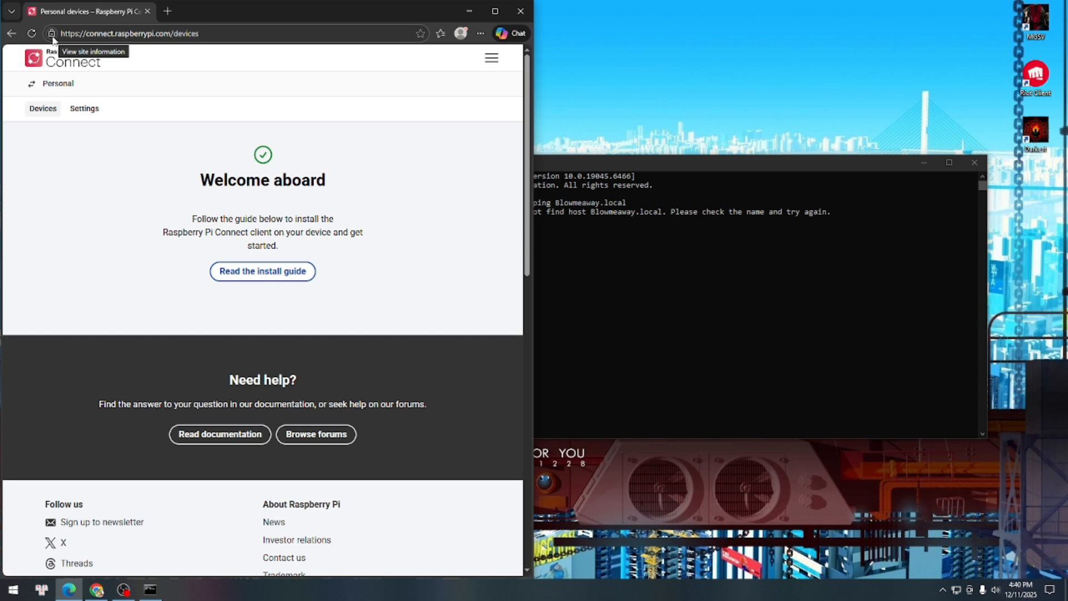
Return to the Devices page, then rerun the ping as ping Blowmeaway without .local
left_click(76, 112)
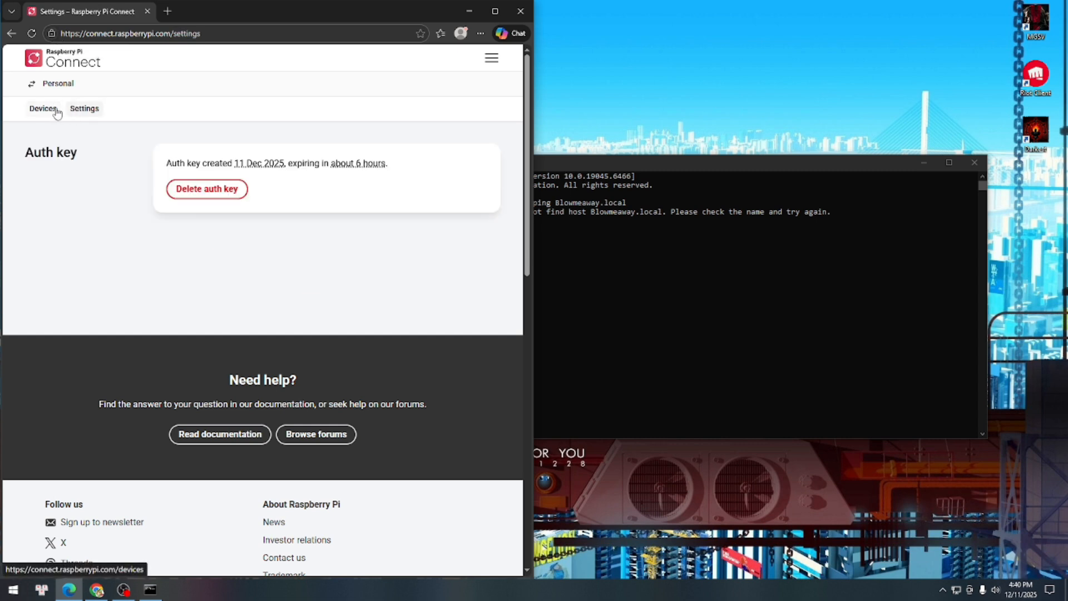
left_click(56, 113)
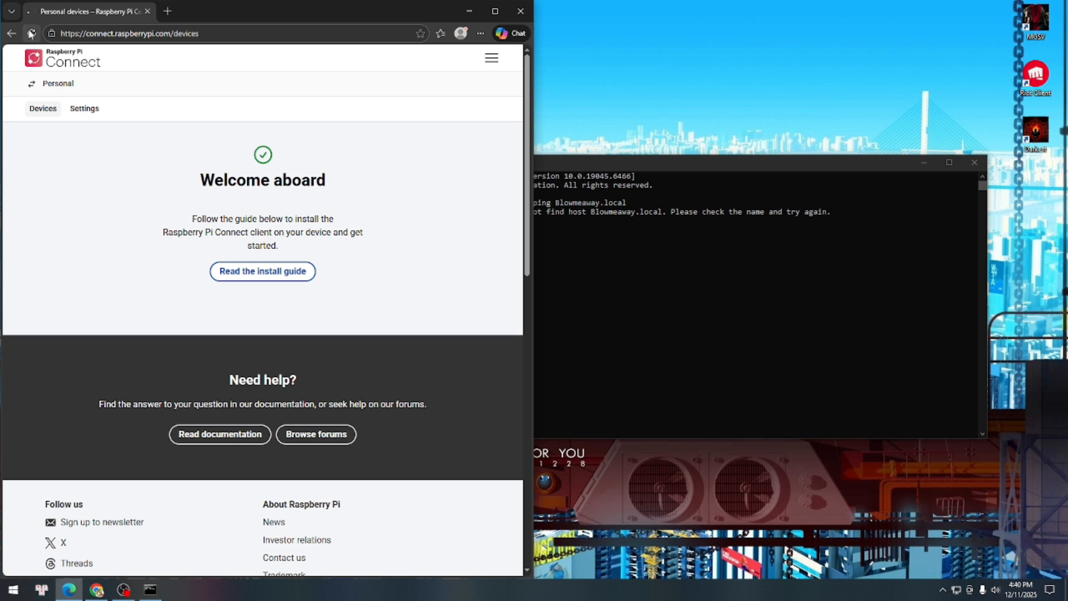
left_click(705, 260)
key("Up")
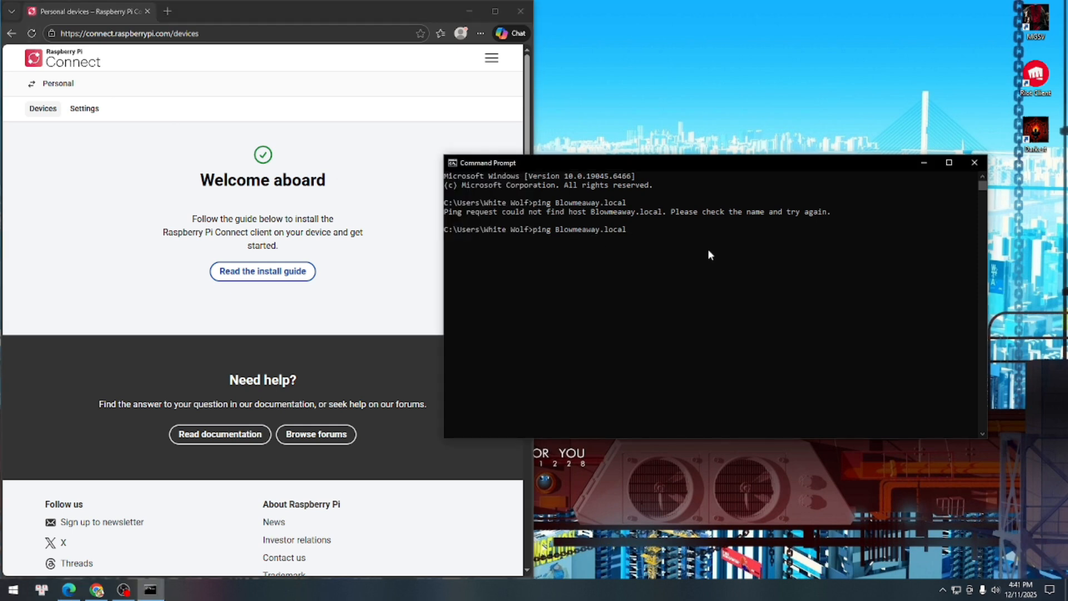
key("BackSpace")
key("BackSpace")
key("BackSpace")
key("BackSpace")
key("BackSpace")
key("BackSpace")
key("Return")
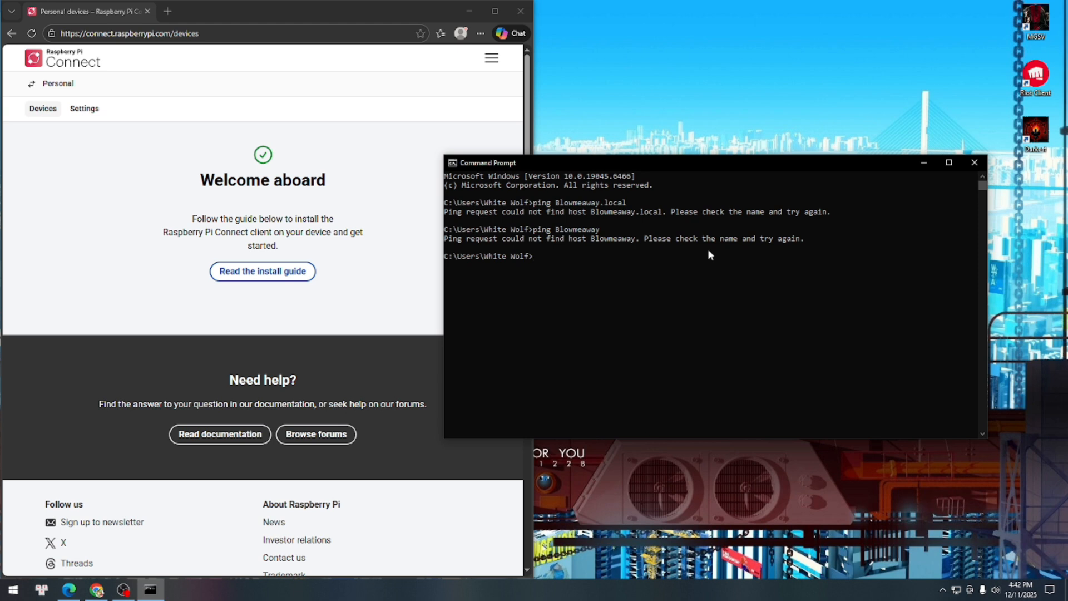
Reload Connect to show Blowmeaway online, then rerun ping Blowmeaway, which fails again
left_click(31, 33)
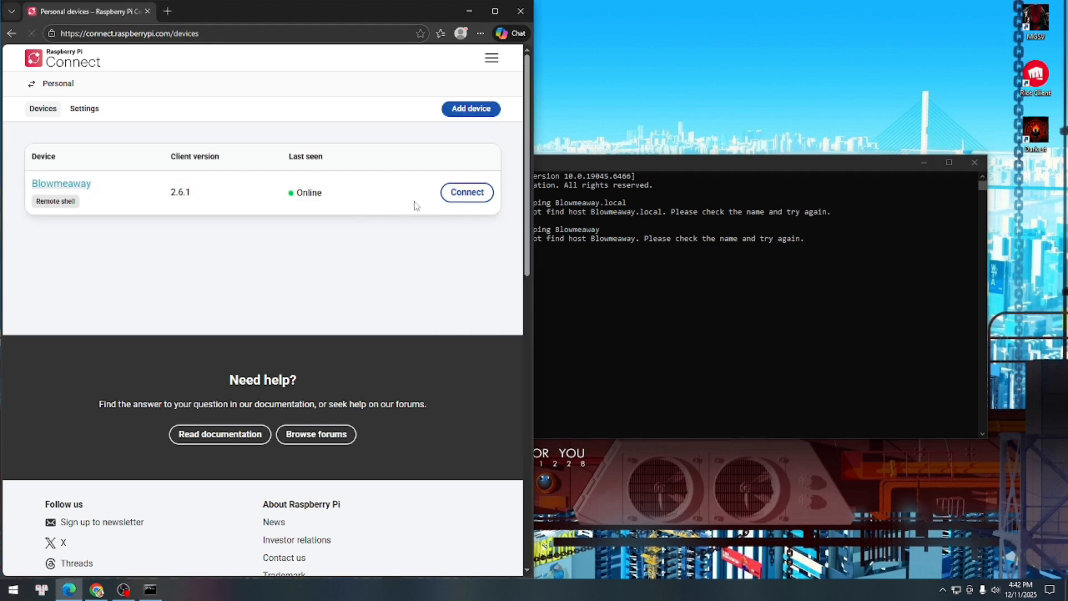
left_click(634, 262)
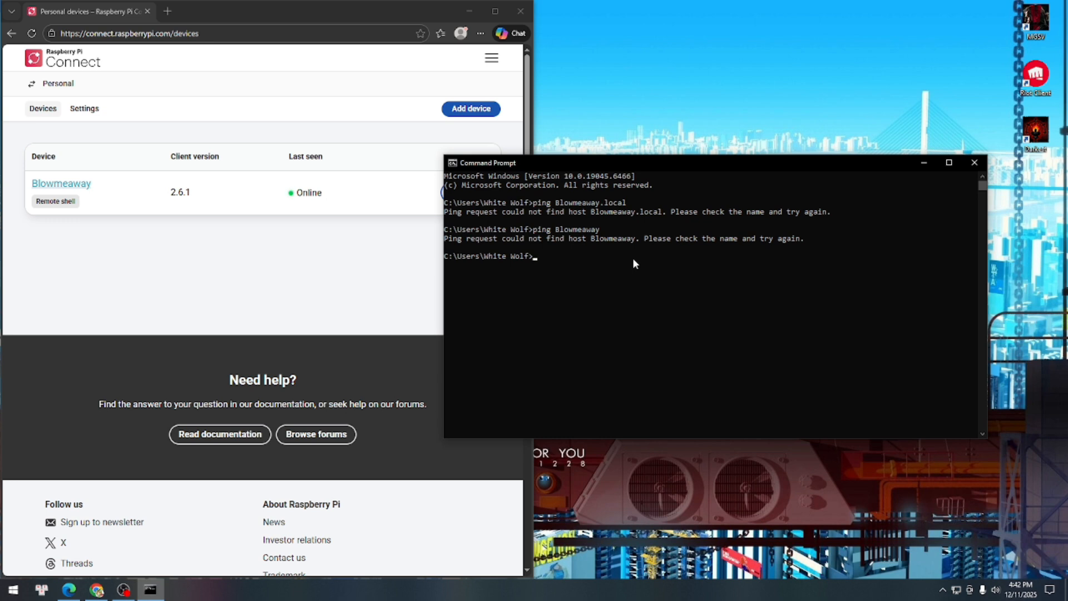
key("Up")
key("Return")
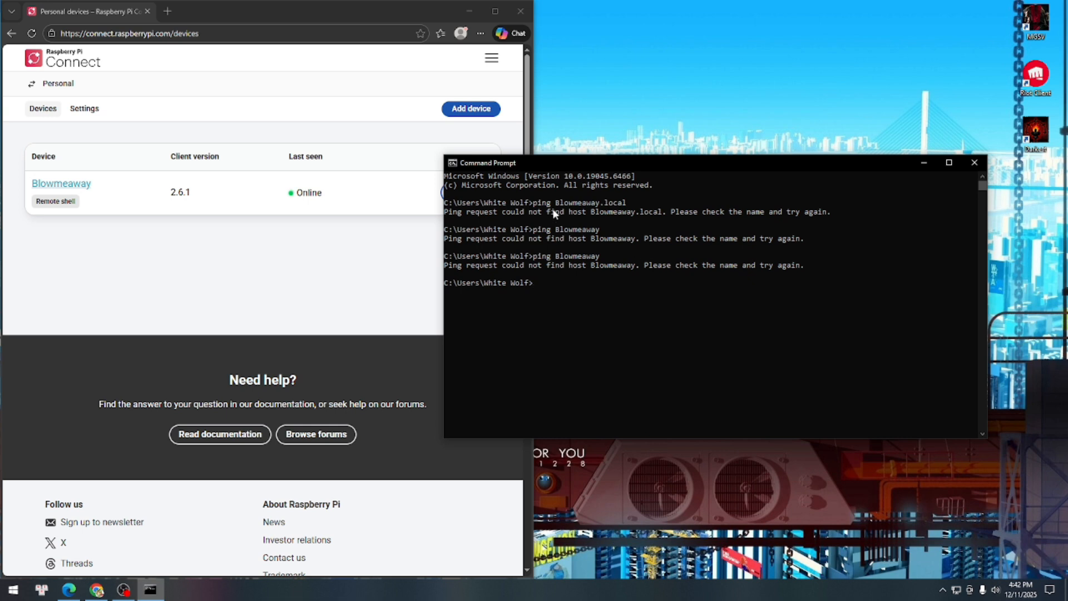
left_click(388, 256)
Connect a remote shell to Blowmeaway and run hostname -I, showing 192.168.1.230
left_click(472, 200)
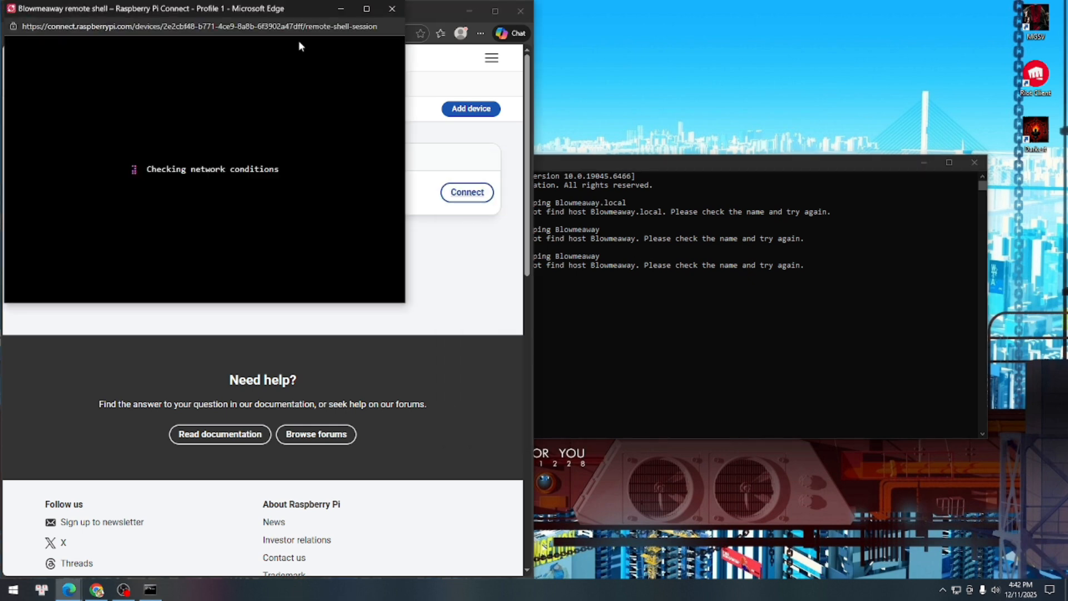
left_click_drag(298, 8, 705, 140)
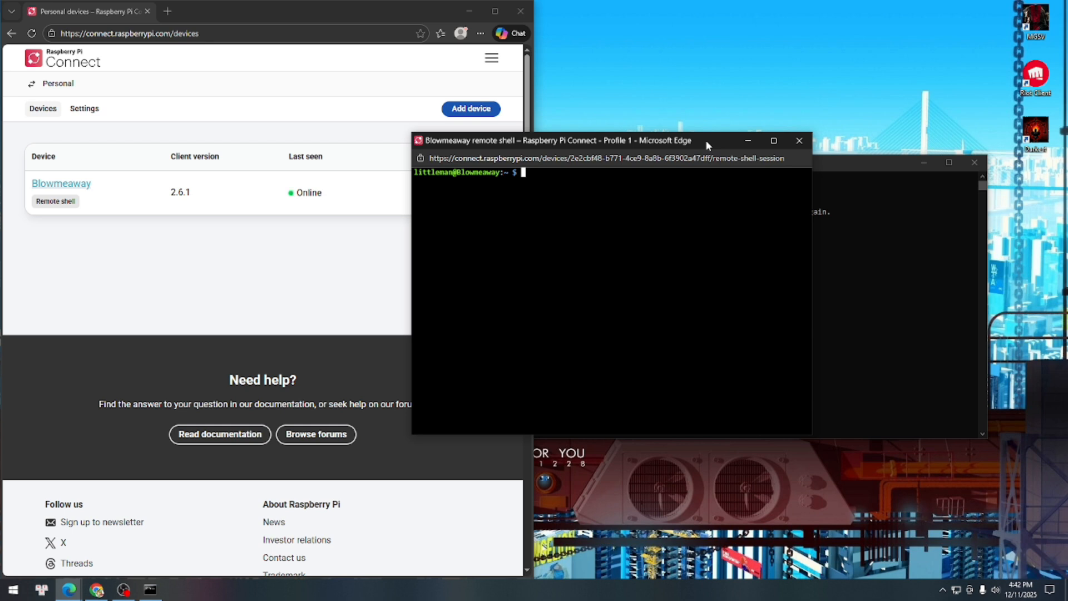
type("hostname -I")
key("Return")
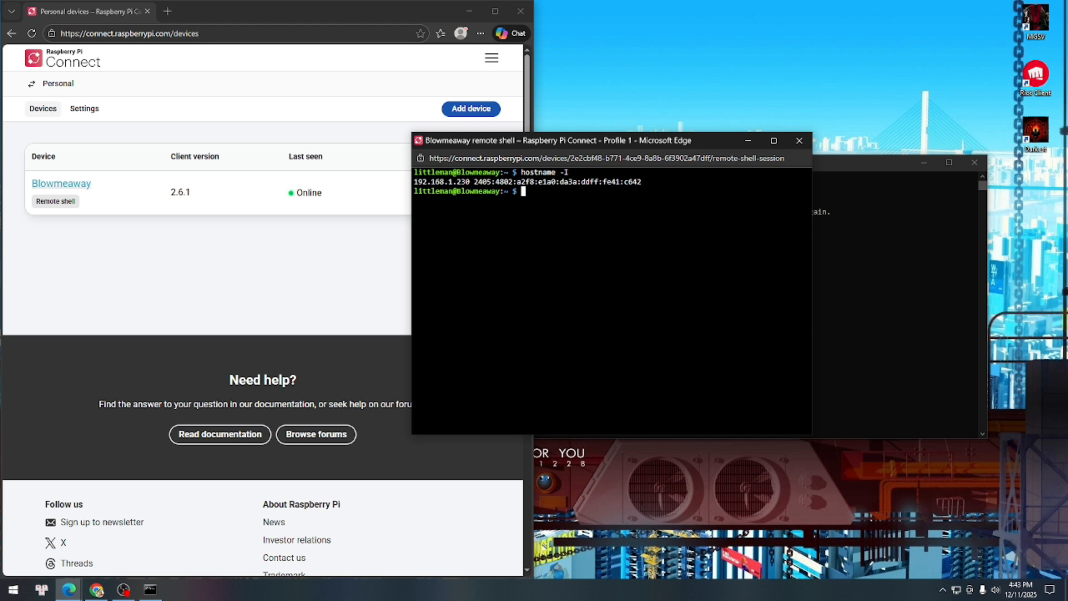
Run ifconfig to confirm wlan0 at 192.168.1.230, then type sudo raspi-config
type("ifconfig")
key("Return")
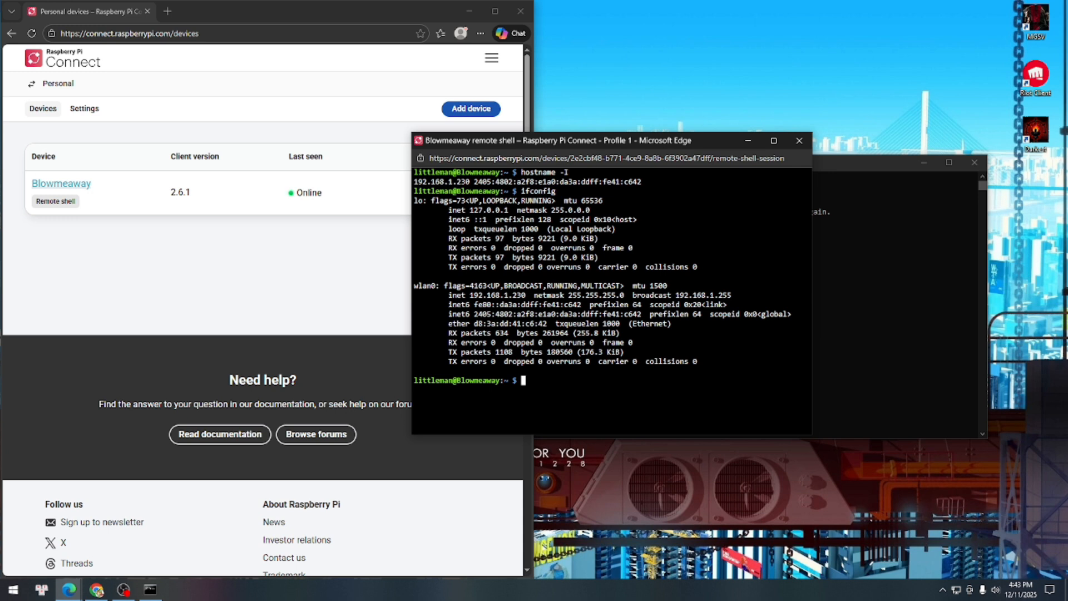
type("su")
key("BackSpace")
key("BackSpace")
type("sudo rasp-ci")
key("BackSpace")
type("onfig")
Fix the typo, run sudo raspi-config, and set a new password via System Options > S3 Password
key("Left")
key("Left")
key("Left")
key("Left")
key("Left")
key("Left")
key("Left")
type("i")
key("Return")
key("Return")
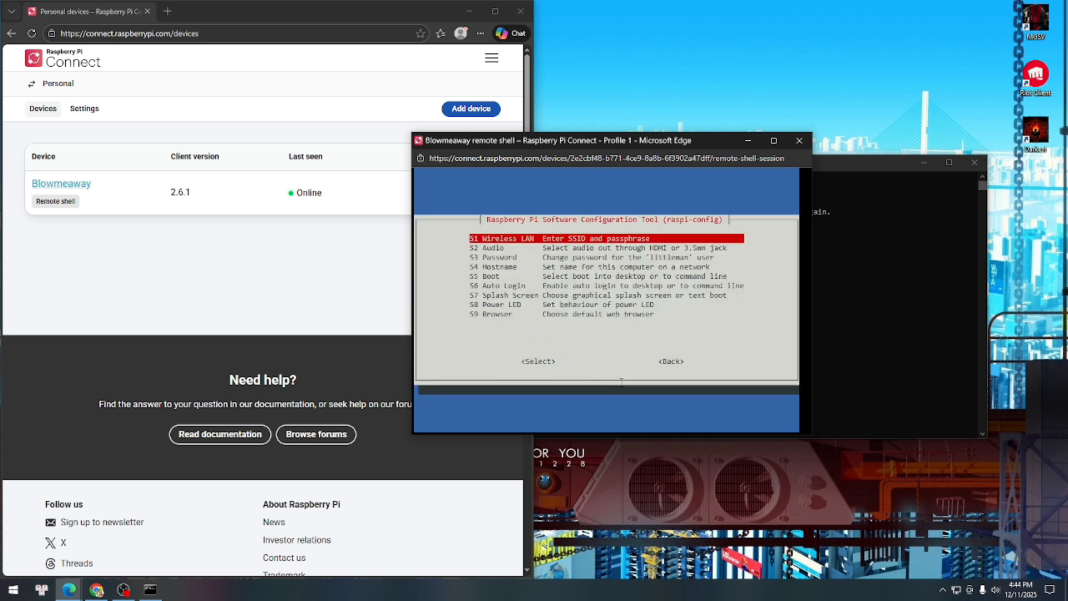
key("Down")
key("Down")
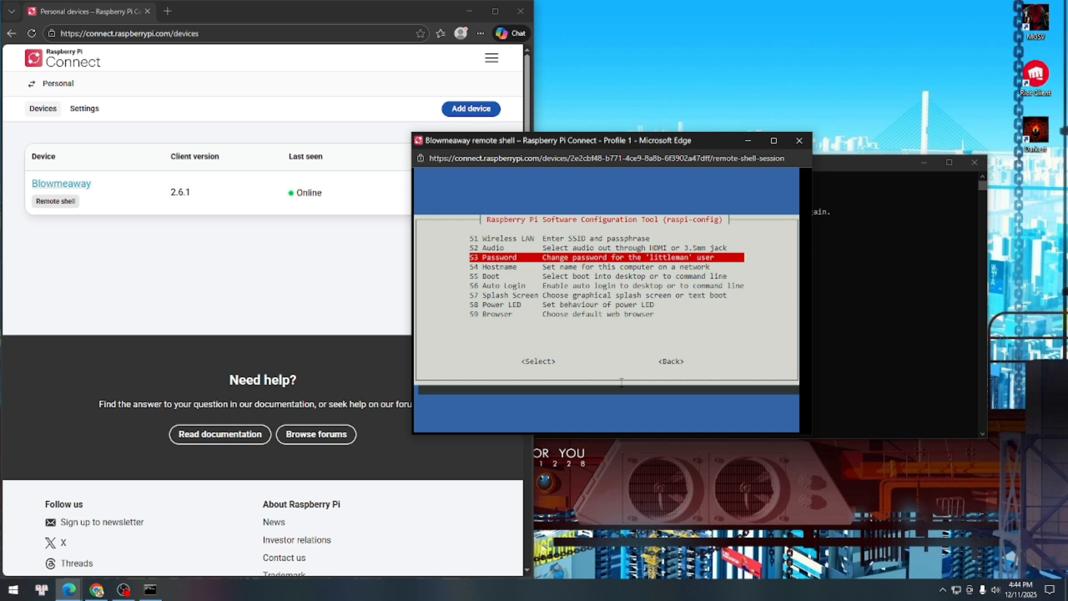
key("Return")
key("Return")
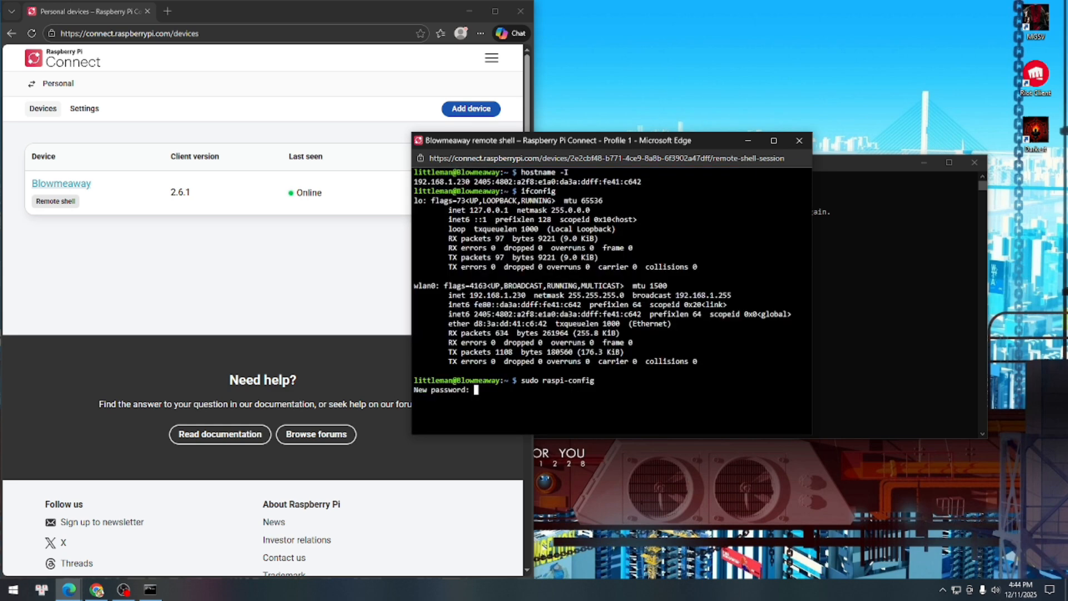
key("Return")
key("Return")
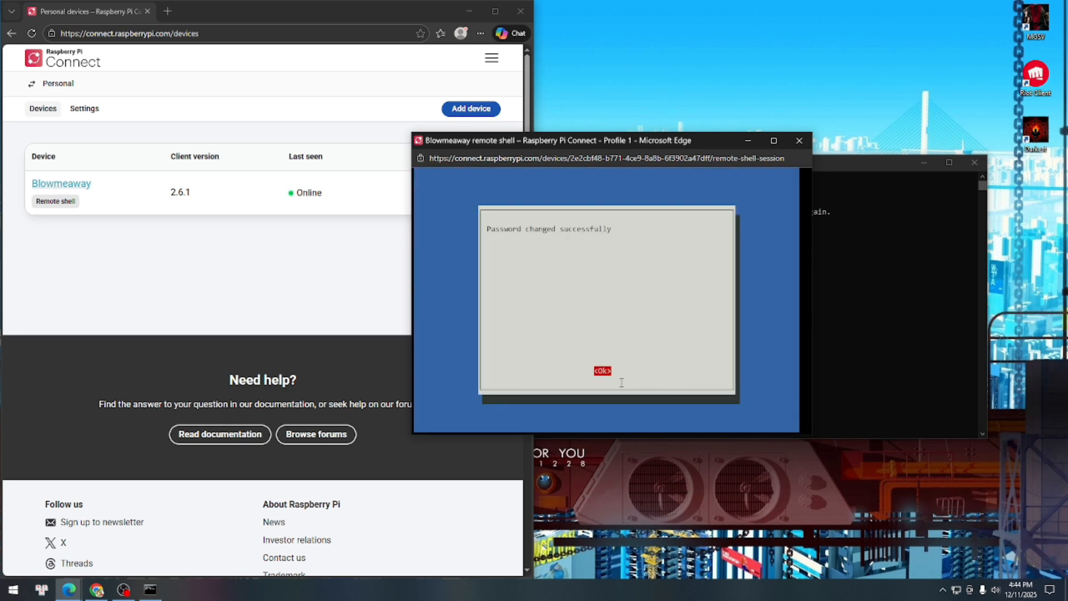
key("Return")
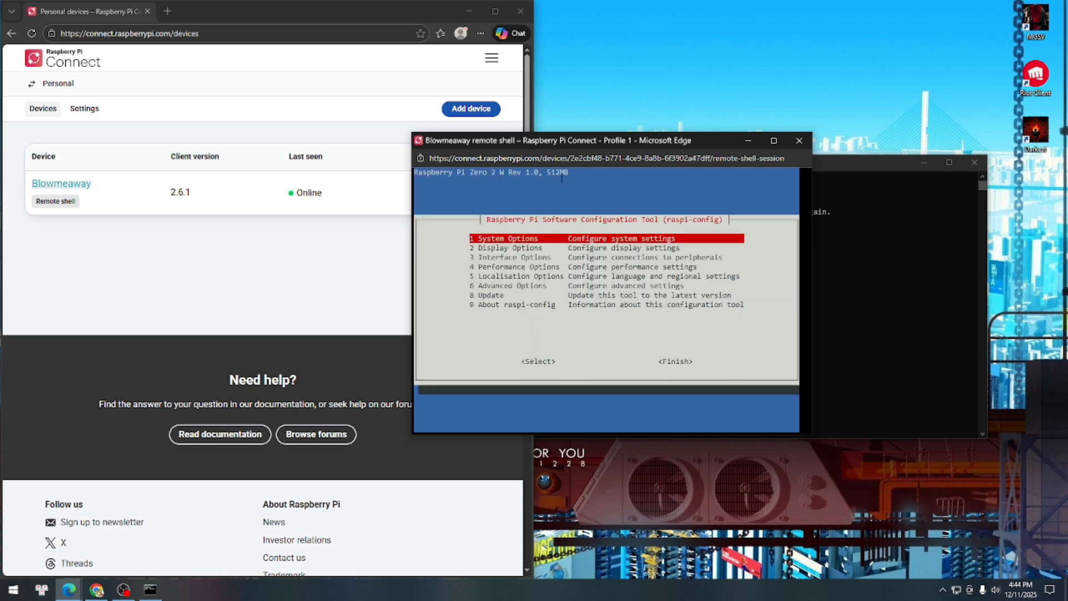
Finish raspi-config back to the shell prompt and minimize the Connect devices page
key("Down")
key("Down")
key("Down")
key("Down")
key("Down")
key("Down")
key("Down")
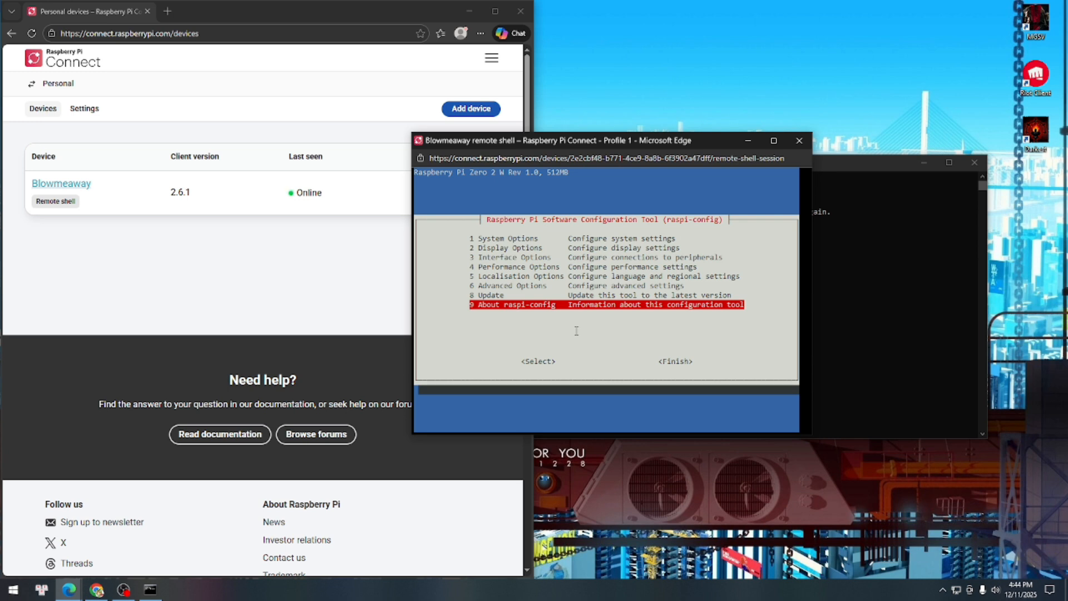
key("Up")
key("Down")
key("Tab")
key("Tab")
key("Return")
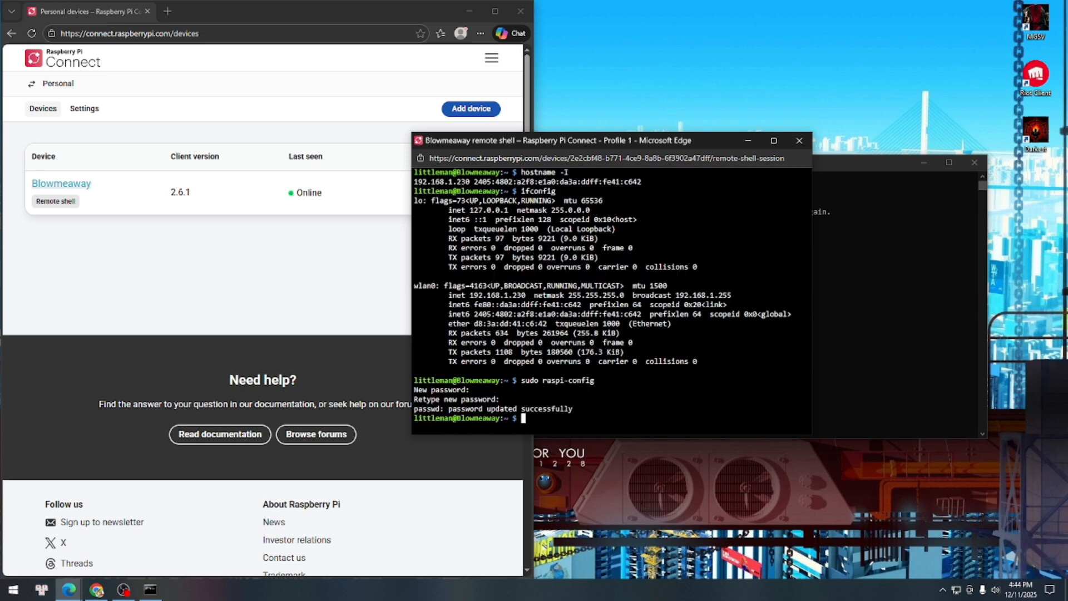
left_click(469, 11)
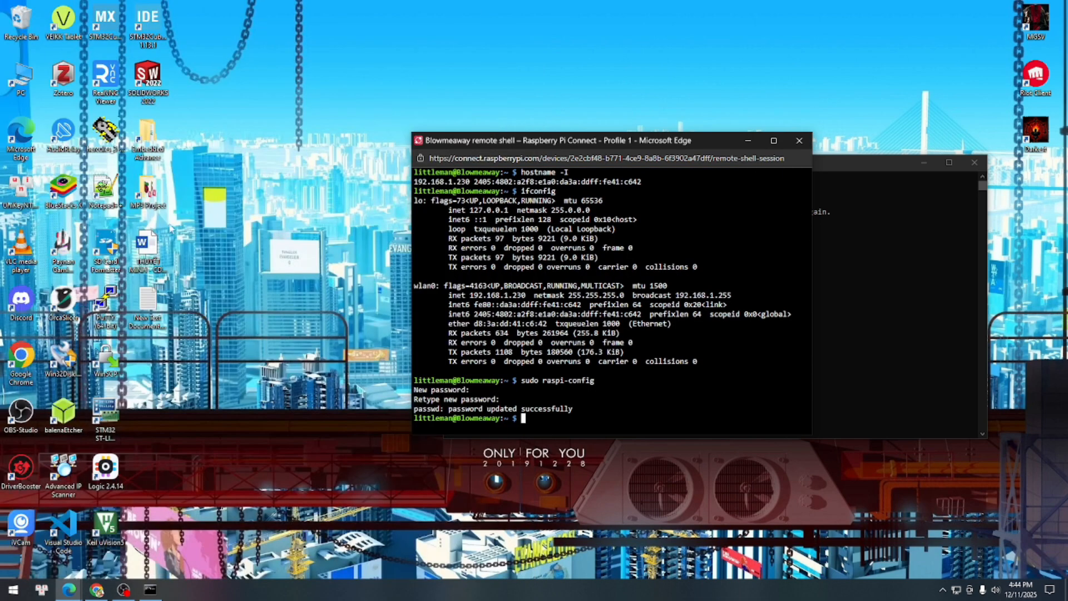
Start a PuTTY SSH connection to 192.168.1.230 and accept the Pi's new host key
double_click(108, 299)
left_click_drag(497, 188, 247, 250)
left_click(267, 361)
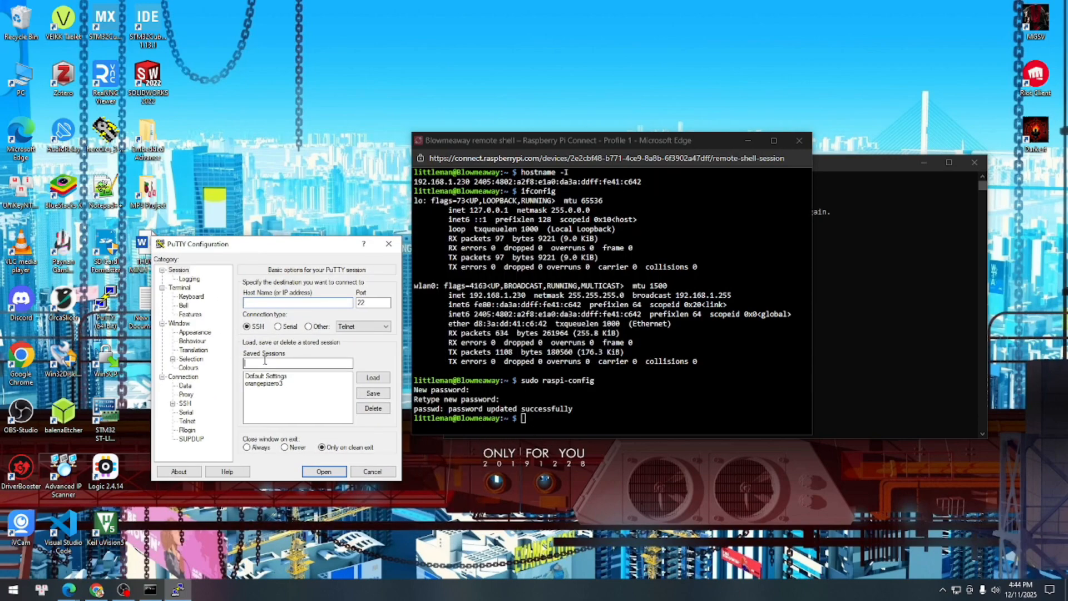
left_click(267, 302)
type("192.168.1.230")
key("Return")
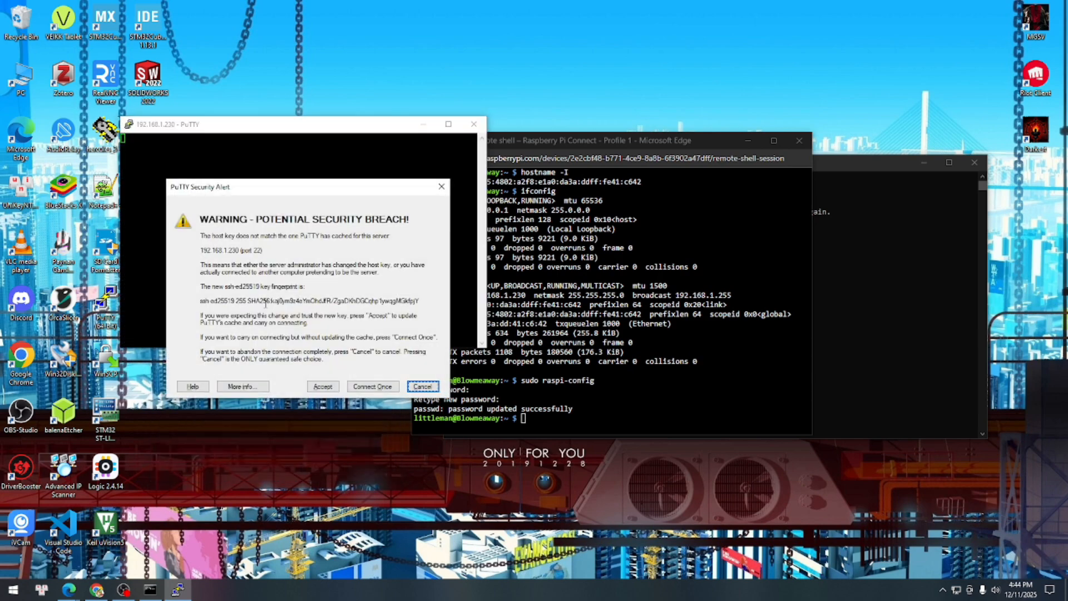
left_click(323, 386)
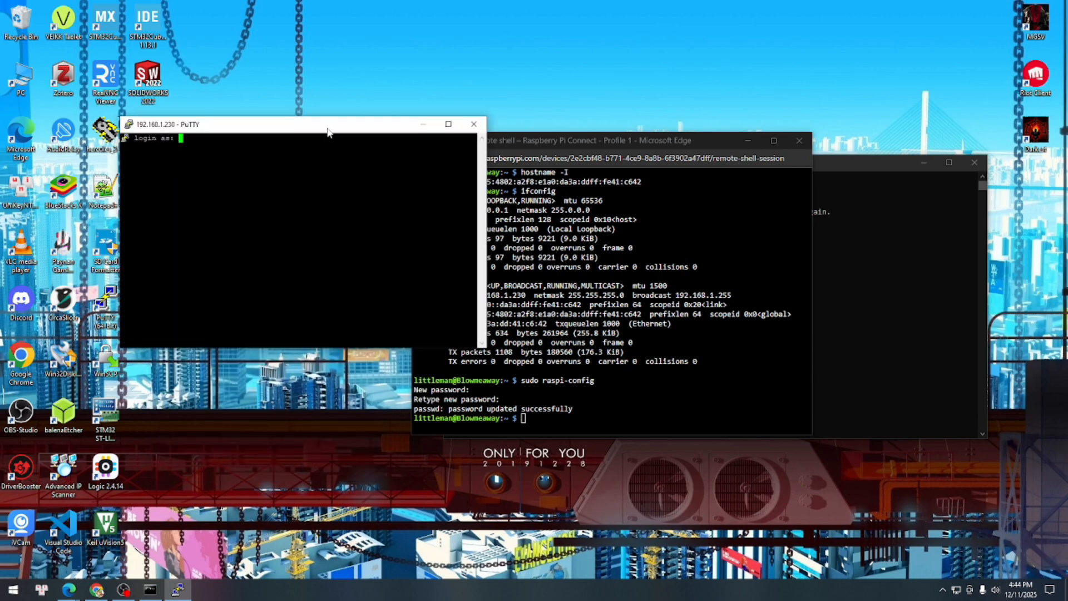
Log in to the Pi with the username and password
left_click_drag(328, 131, 269, 177)
type("lit")
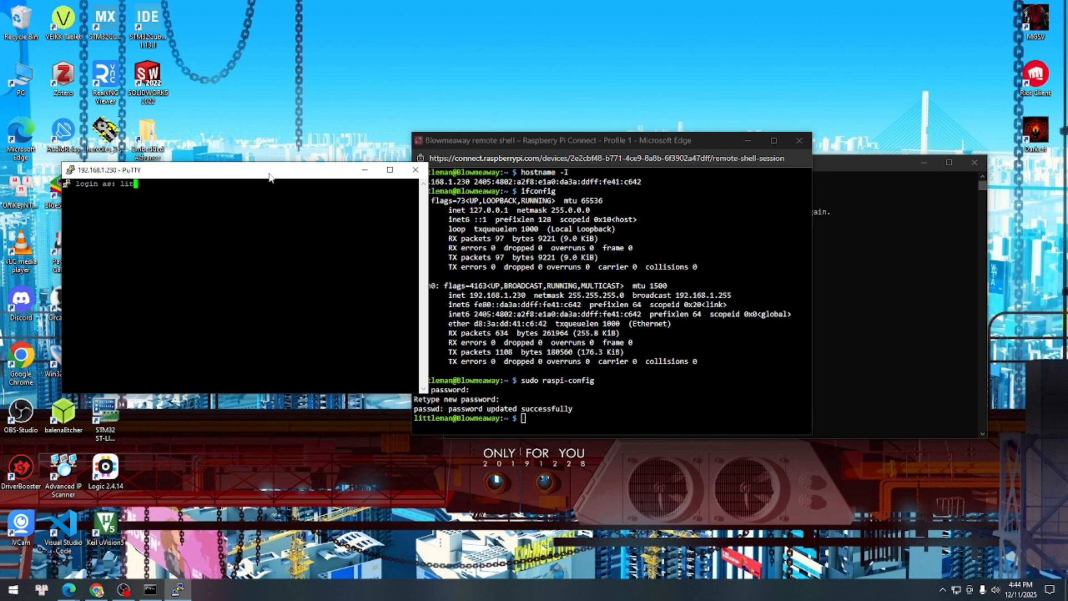
type("tleman")
key("Return")
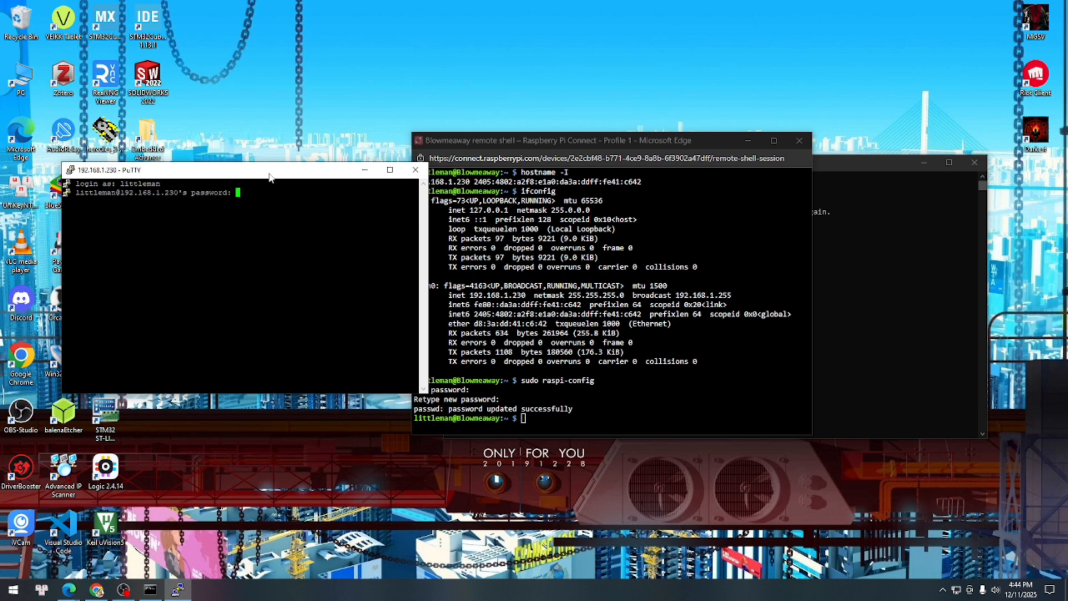
key("Return")
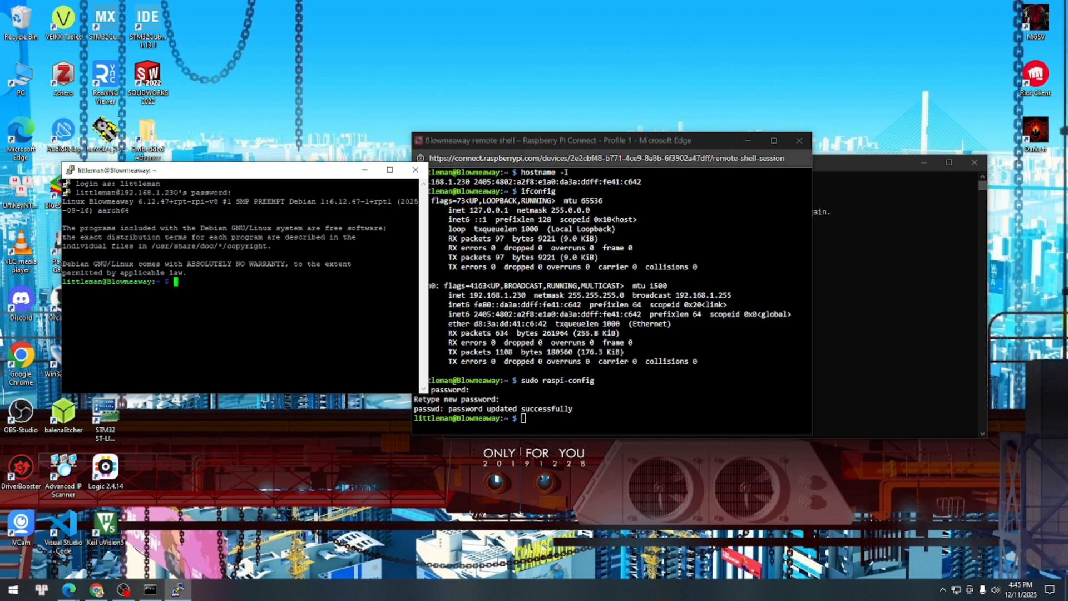
Copy the IP 192.168.1.230 from the remote shell output, then close the PuTTY session
left_click_drag(553, 141, 602, 147)
left_click_drag(518, 188, 462, 188)
right_click(474, 188)
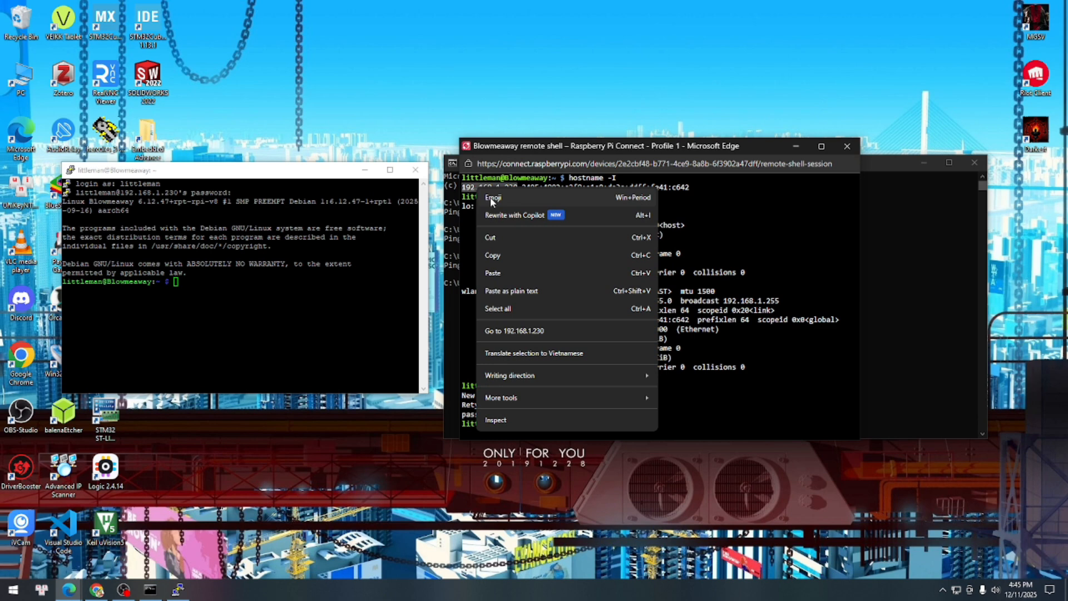
left_click(493, 255)
left_click(179, 588)
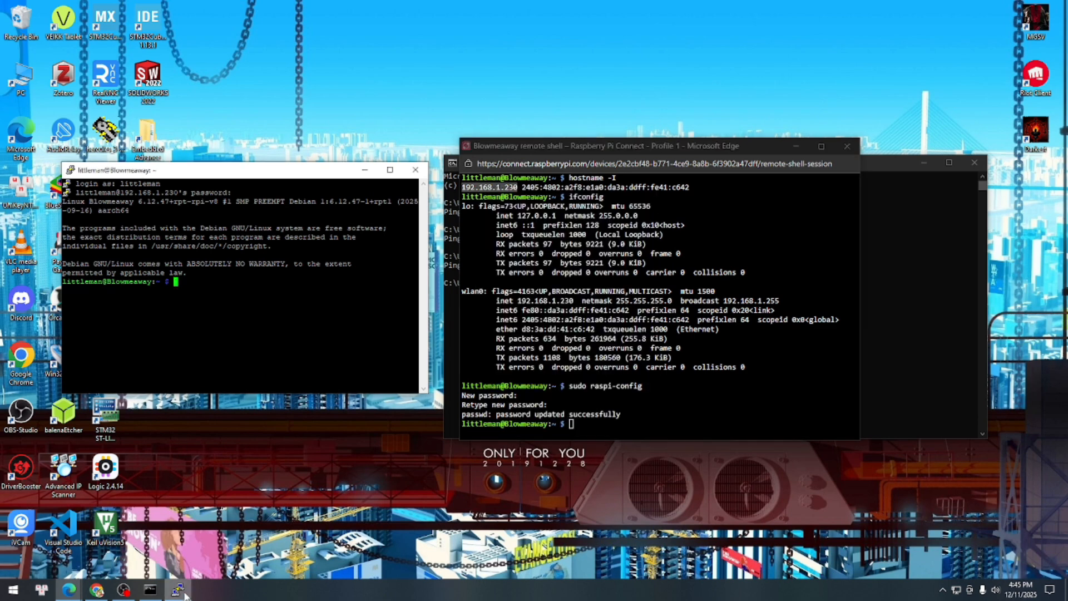
left_click(411, 176)
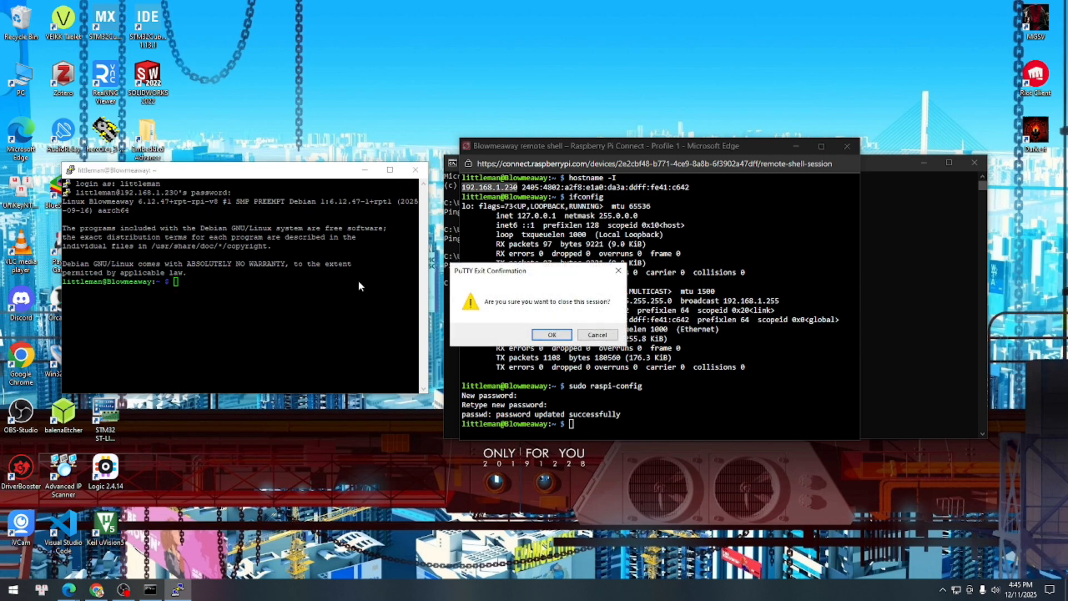
left_click(555, 336)
Paste 192.168.1.230 as host in a new PuTTY window, save it as a named session, and open it
double_click(107, 304)
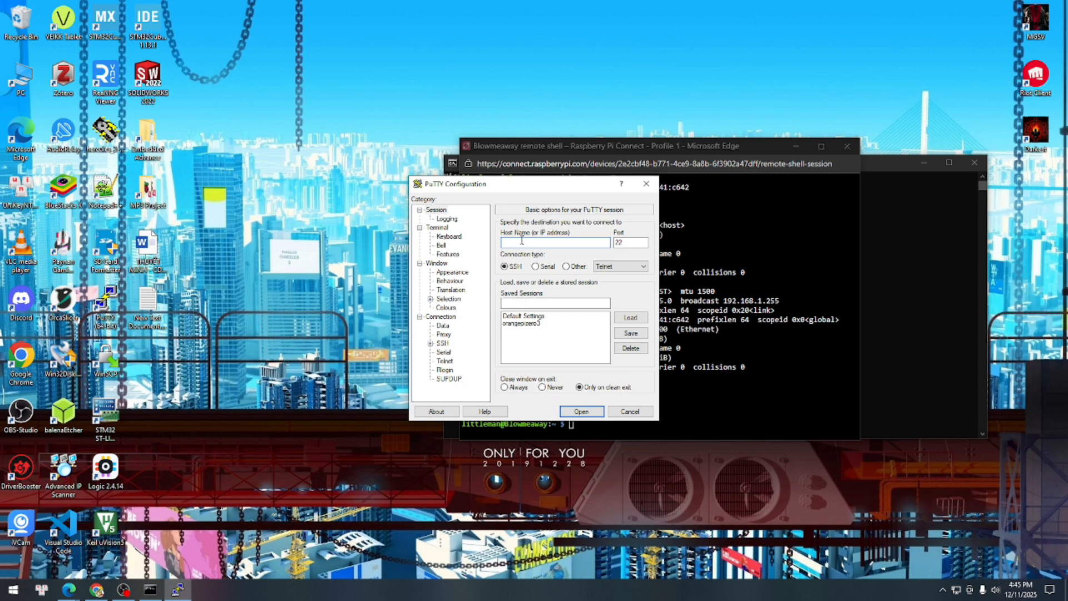
key("ctrl+v")
left_click(526, 302)
type("l")
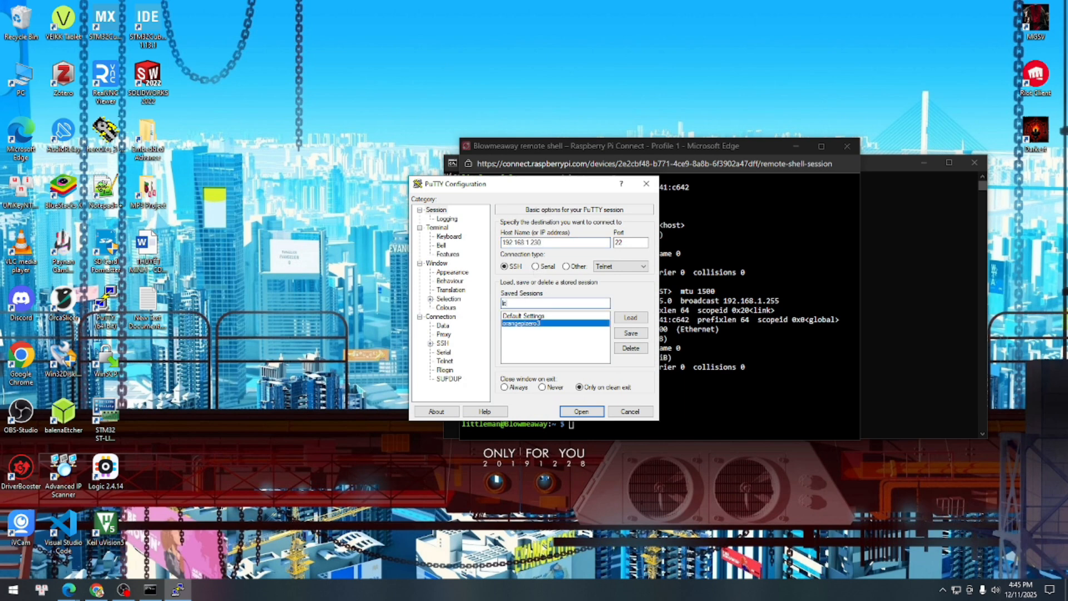
type("ittleman")
left_click(631, 333)
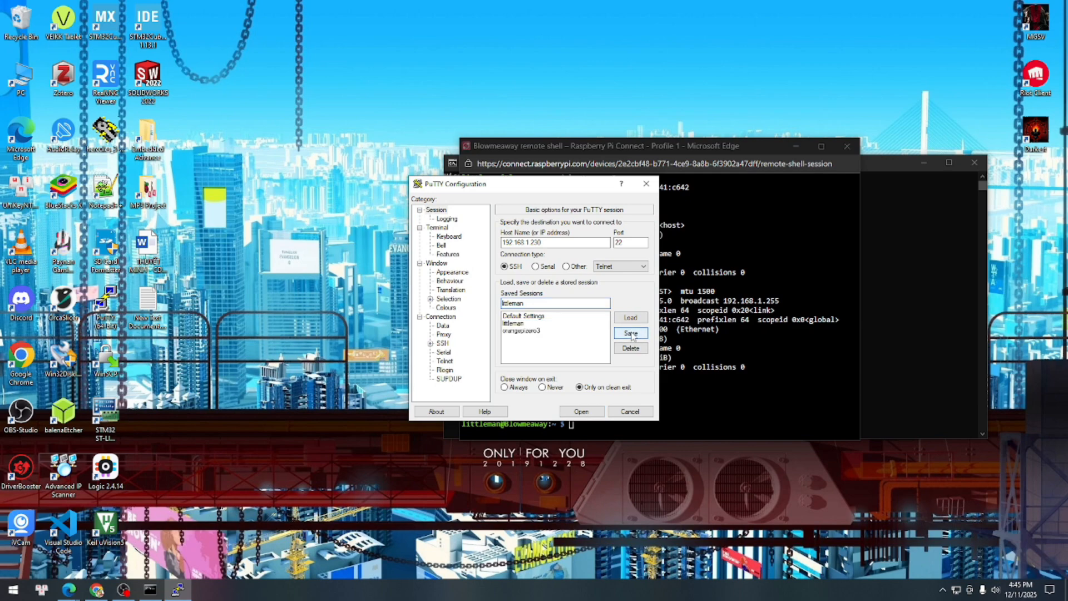
left_click(551, 323)
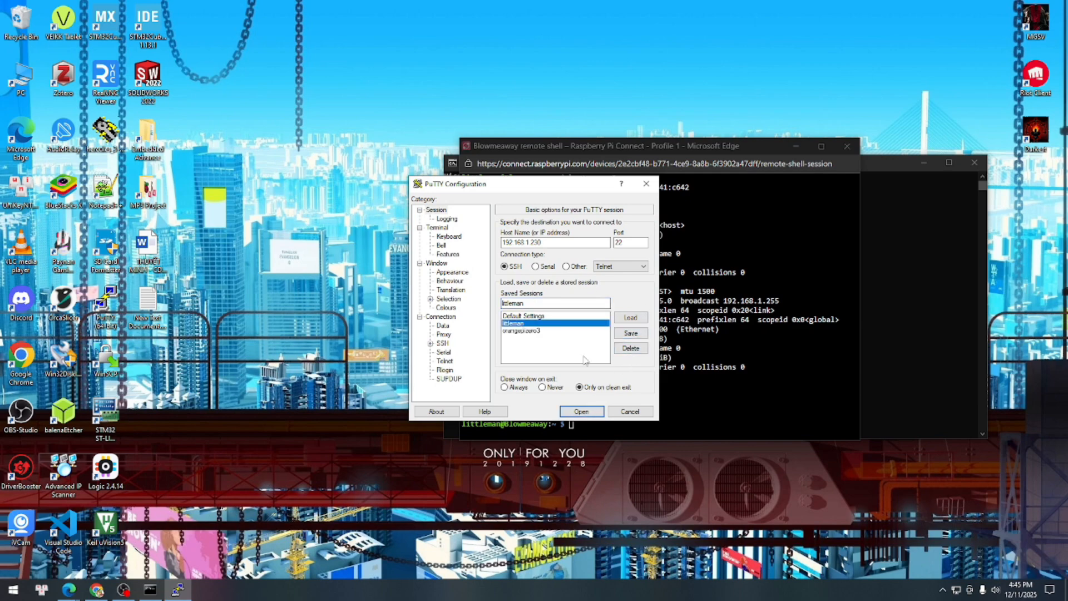
left_click(582, 412)
Log in to the Pi with the username and password
type("littm")
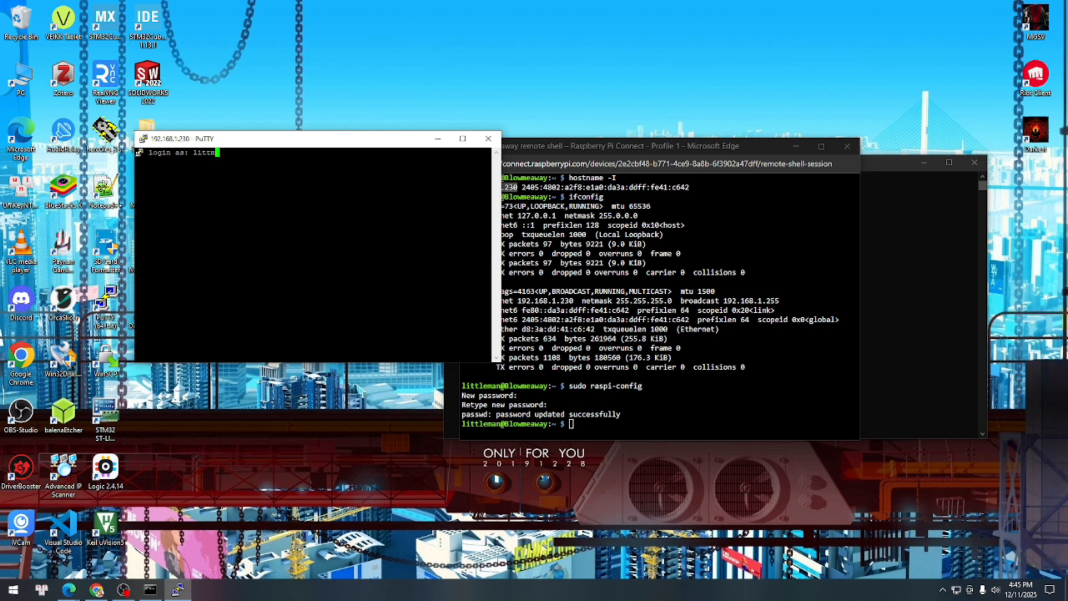
key("BackSpace")
type("leman")
key("Return")
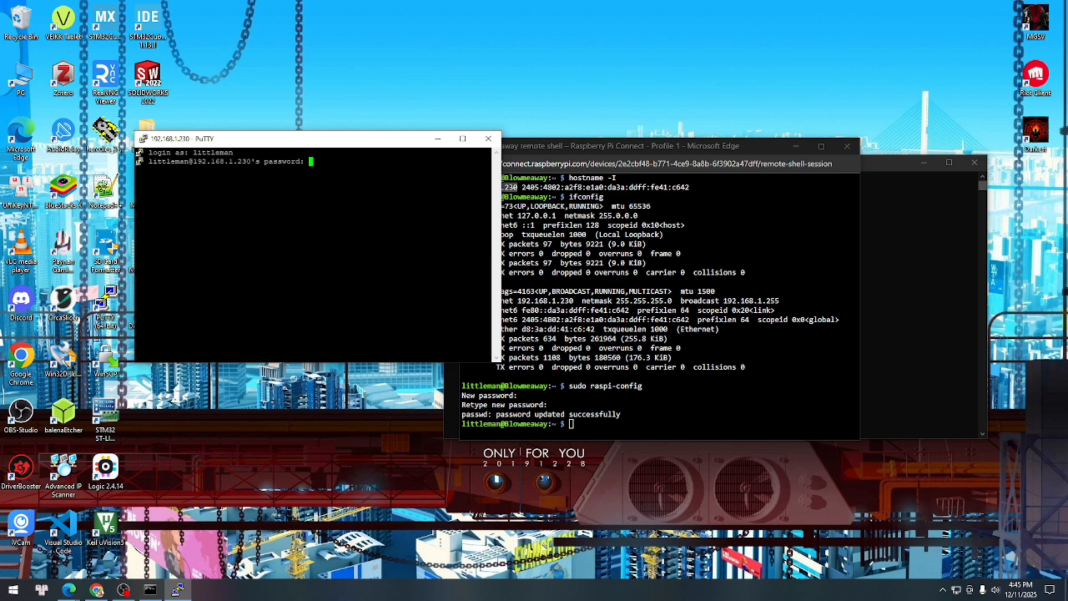
key("Return")
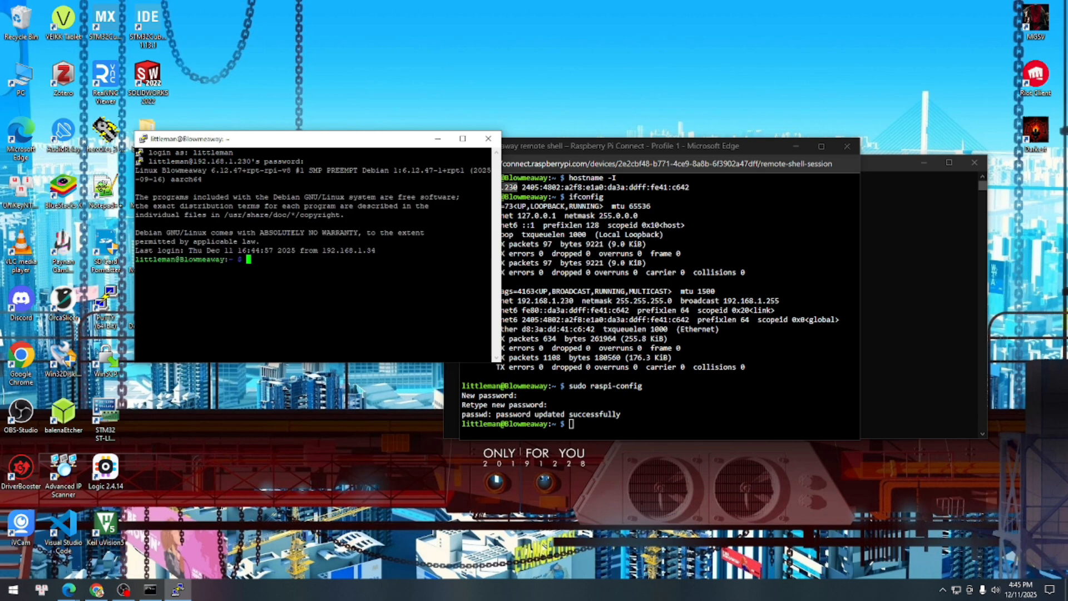
Run 'sudo shutdown now' on the Pi
type("sudo shut downnow")
key("BackSpace")
key("BackSpace")
key("BackSpace")
key("BackSpace")
key("BackSpace")
key("BackSpace")
type("wn now")
key("Return")
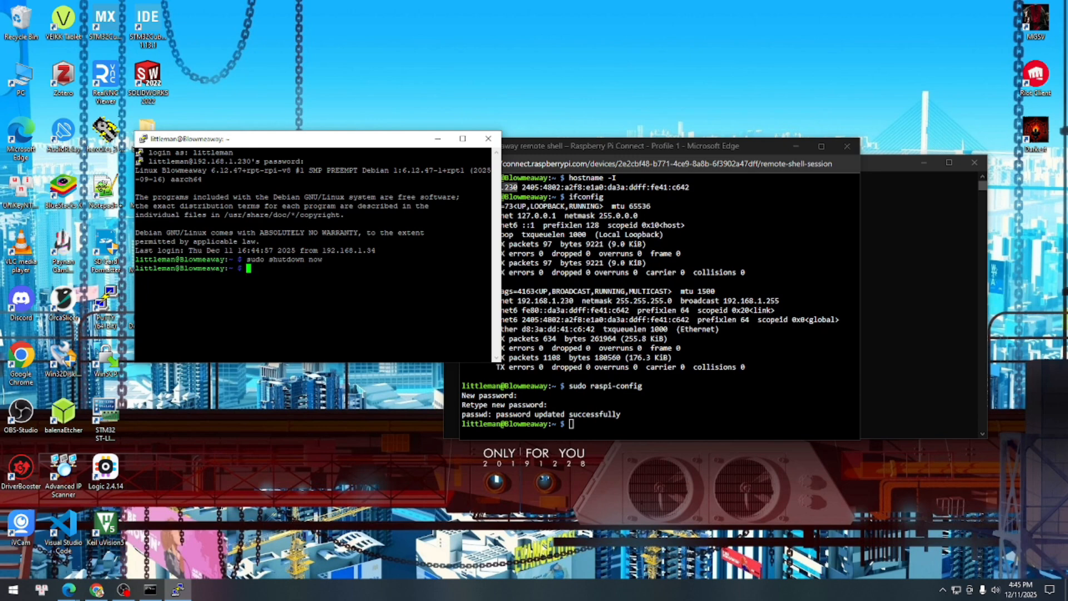
Dismiss the lost-connection error, then close the dead PuTTY terminal and the finished remote shell window
left_click(610, 333)
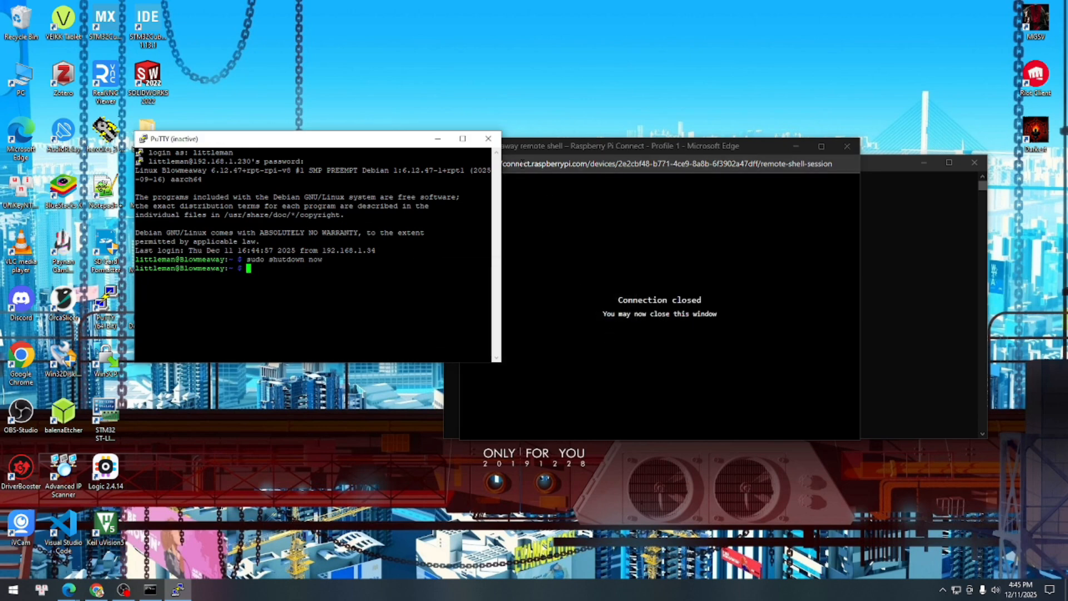
left_click(490, 139)
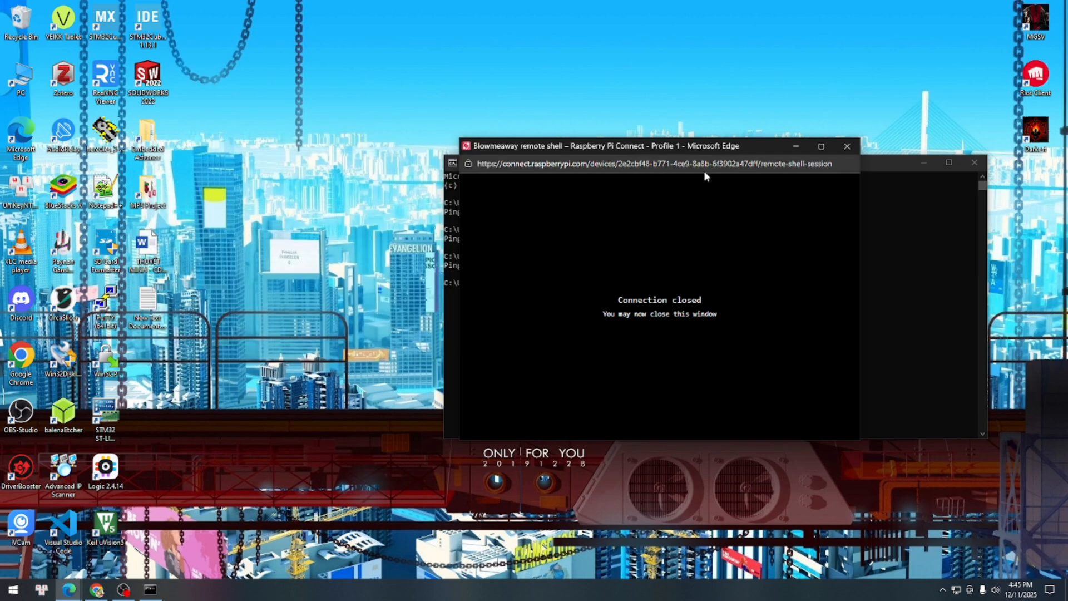
left_click_drag(709, 146, 494, 150)
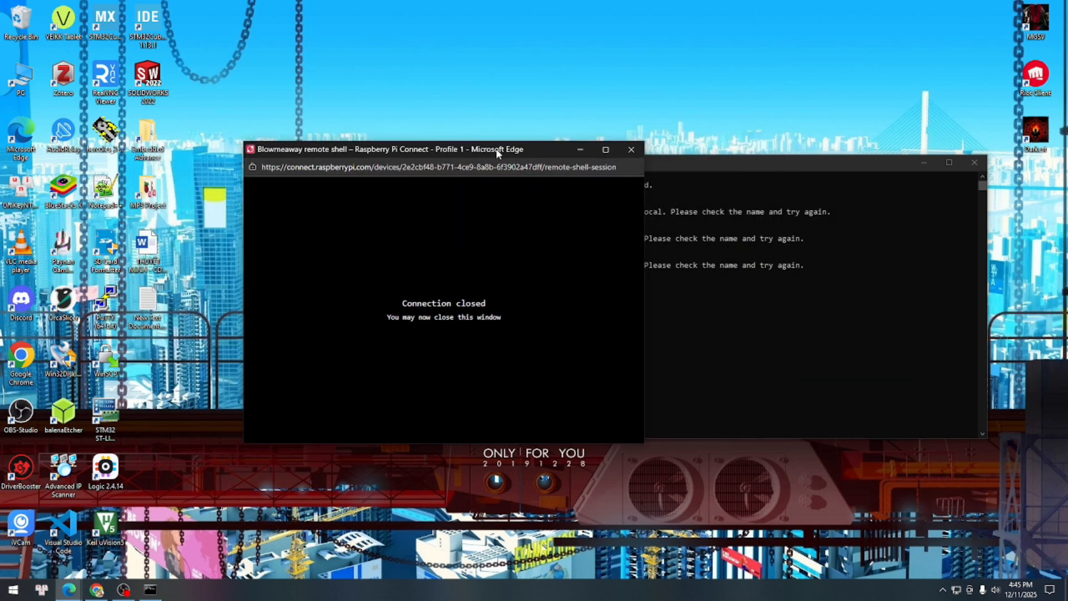
left_click(631, 151)
left_click_drag(699, 174, 584, 175)
left_click(608, 289)
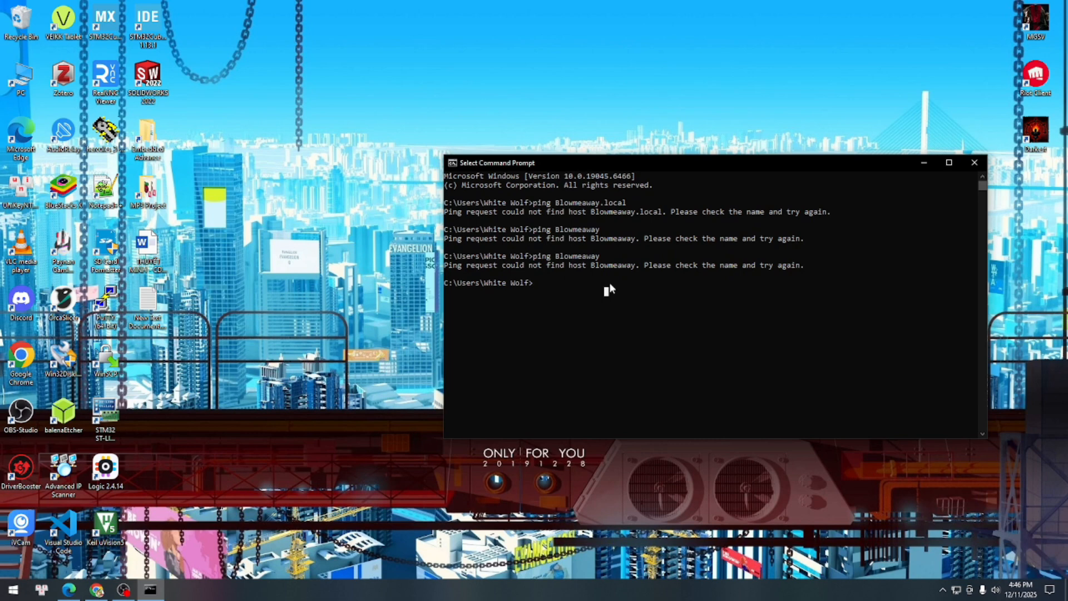
Start a Start-menu search for a program to launch
mouse_move(123, 590)
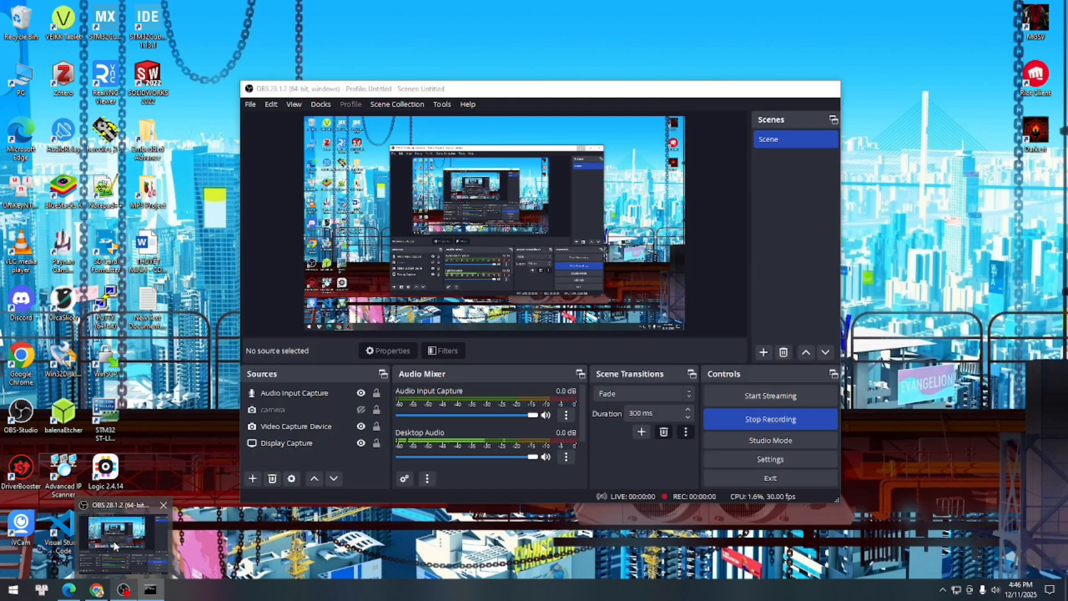
left_click(115, 547)
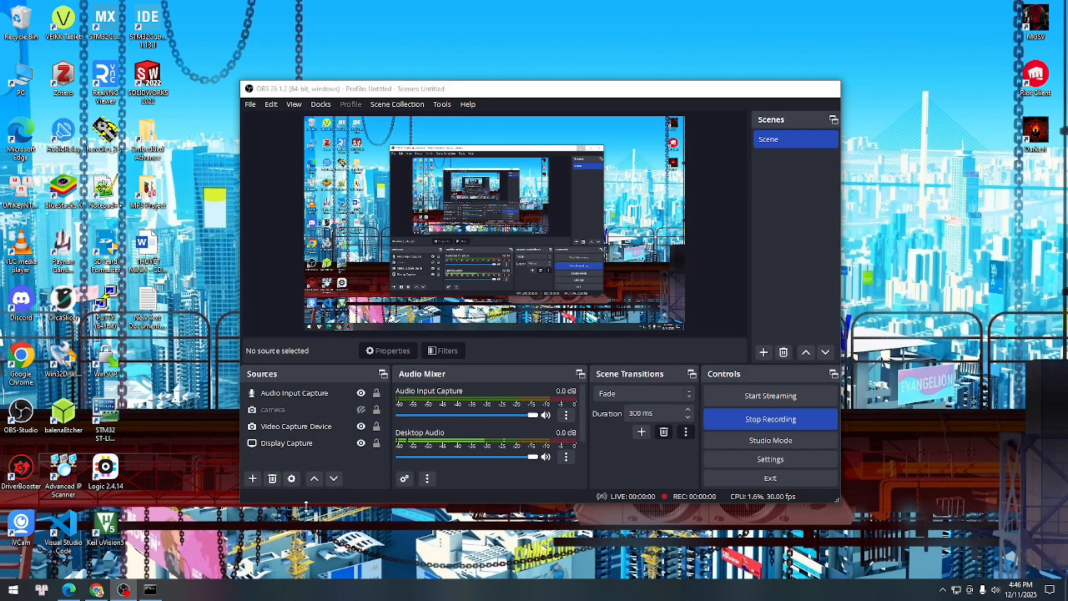
left_click(736, 420)
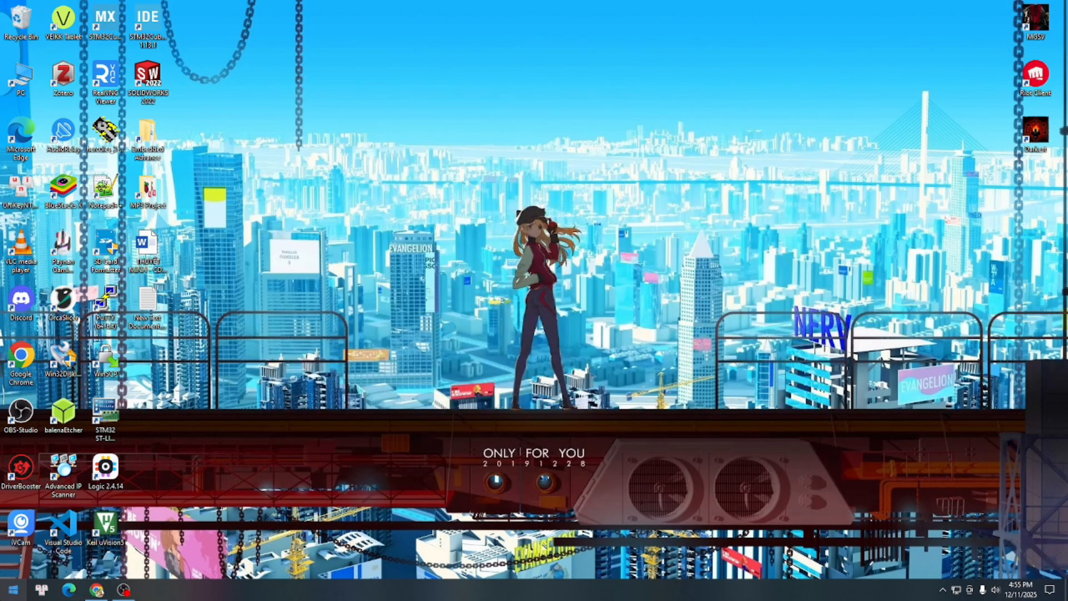
left_click(14, 590)
Launch Command Prompt via the cmd search
type("cmd")
key("Return")
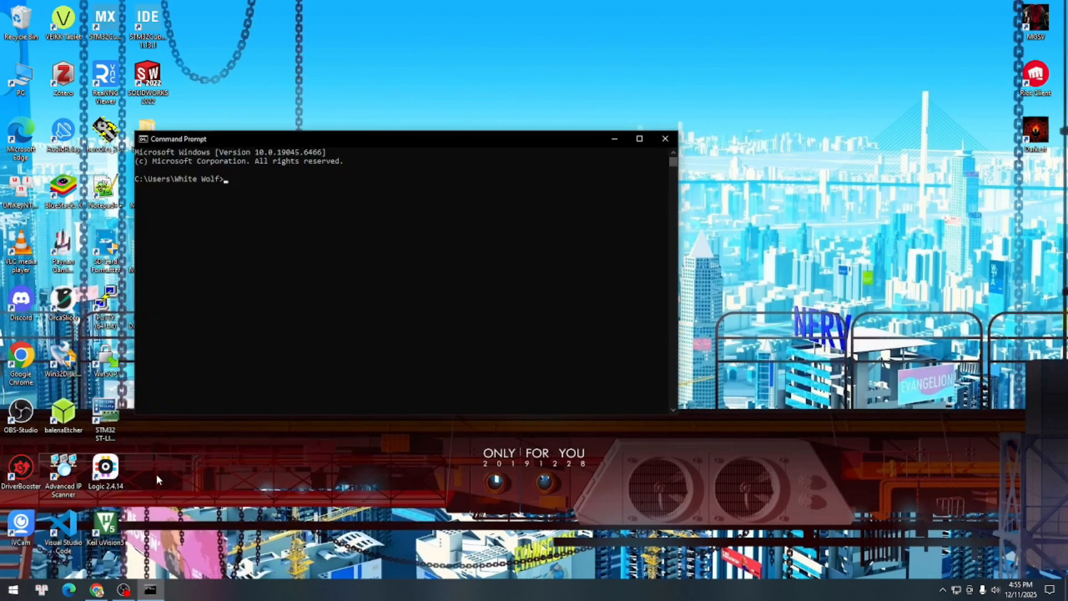
left_click_drag(412, 137, 590, 127)
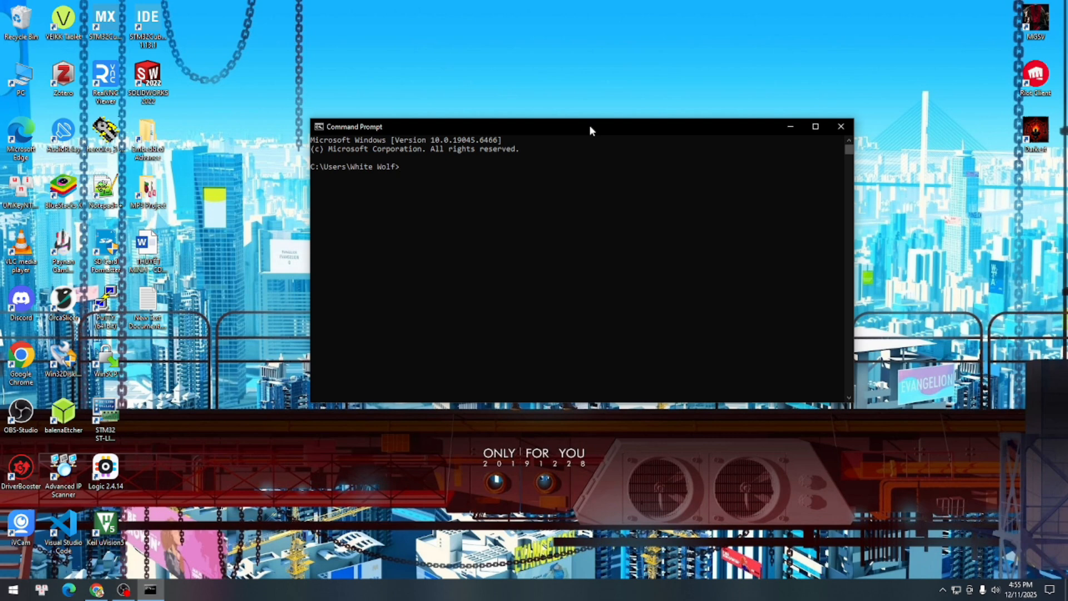
Run 'ping -4 Blowmeaway', noting the resolved address 192.168.68.6, and let the ping finish
type("ping -4 Blowmeaway")
key("Return")
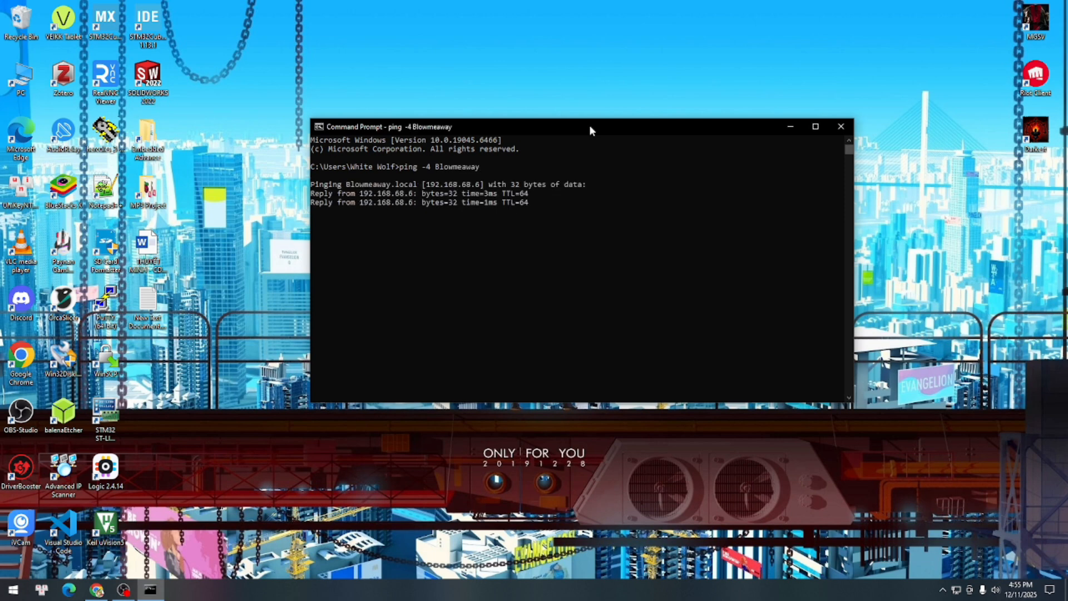
left_click_drag(591, 131, 695, 136)
left_click_drag(527, 190, 584, 192)
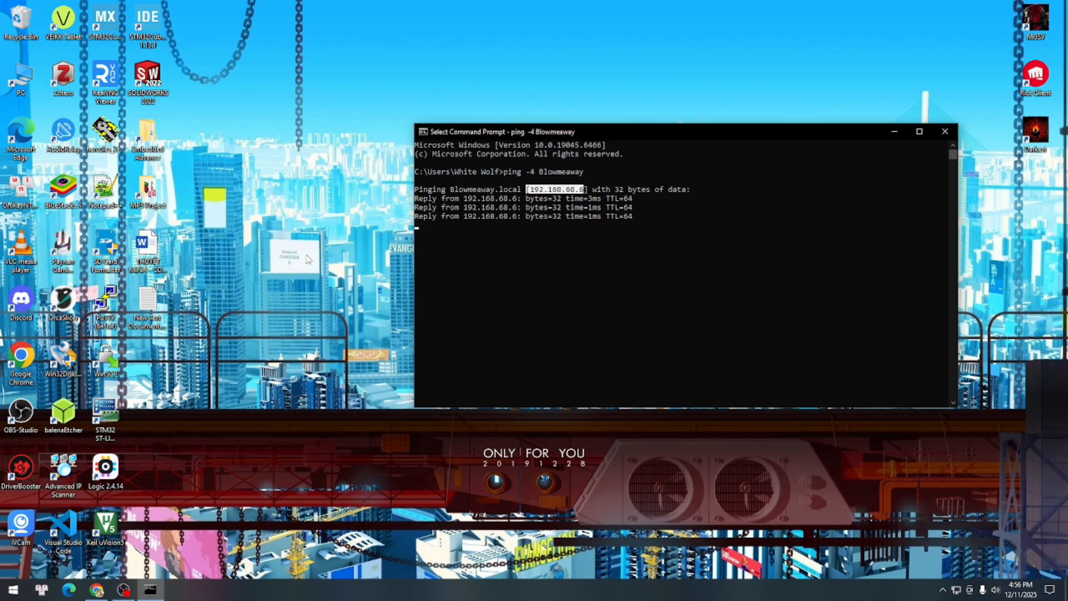
left_click(665, 224)
key("Escape")
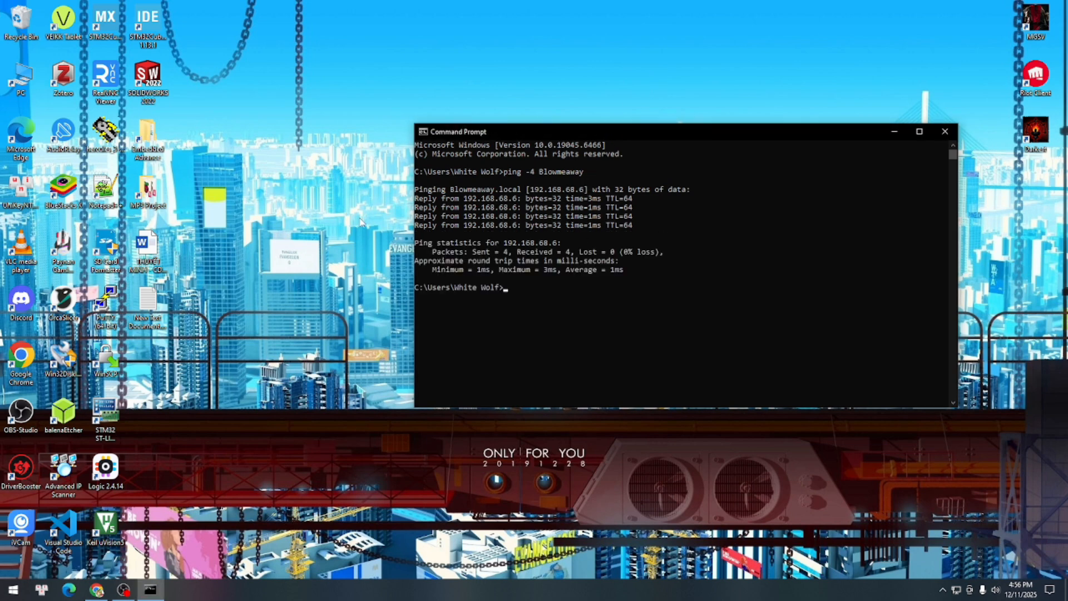
Enter host 192.168.68.6 in PuTTY, save it under the username as session name, and open it
double_click(105, 304)
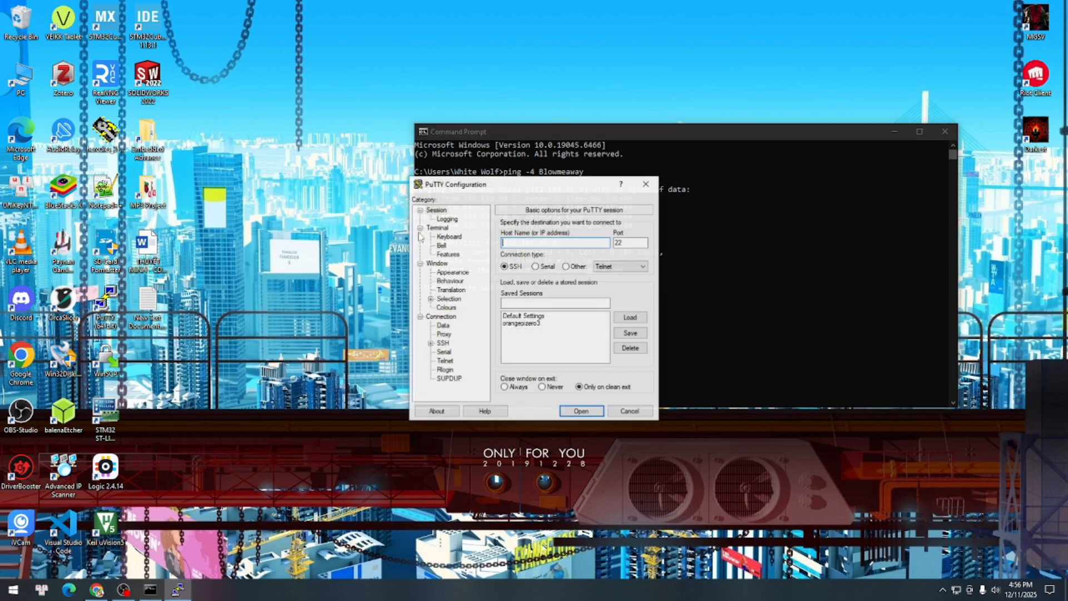
left_click_drag(518, 203, 266, 155)
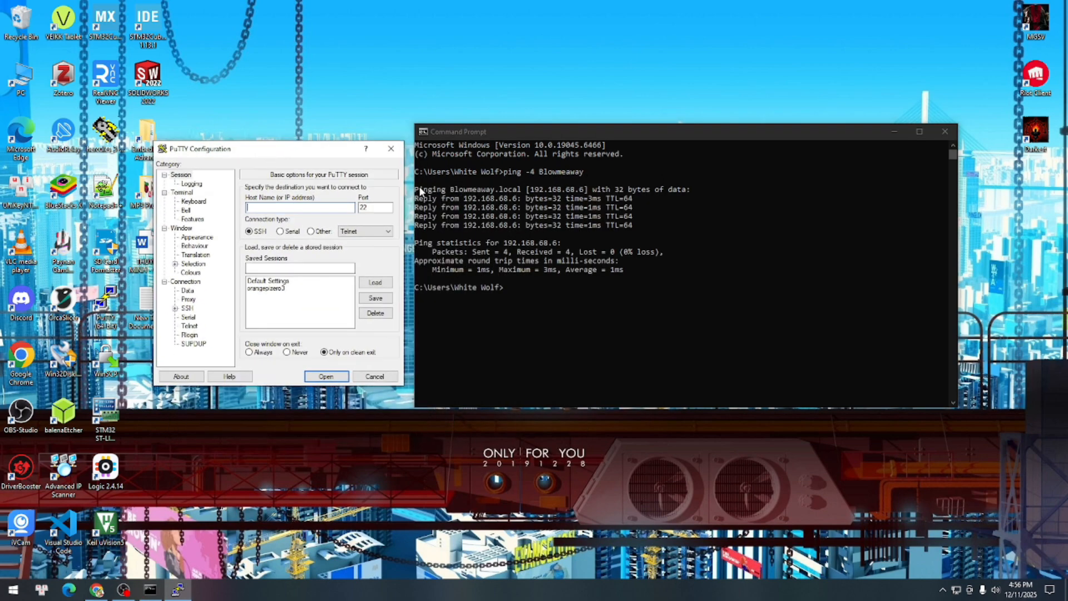
type("192")
type(" 1")
type("68.")
type(" 68")
type(" 6")
left_click(274, 269)
type("o")
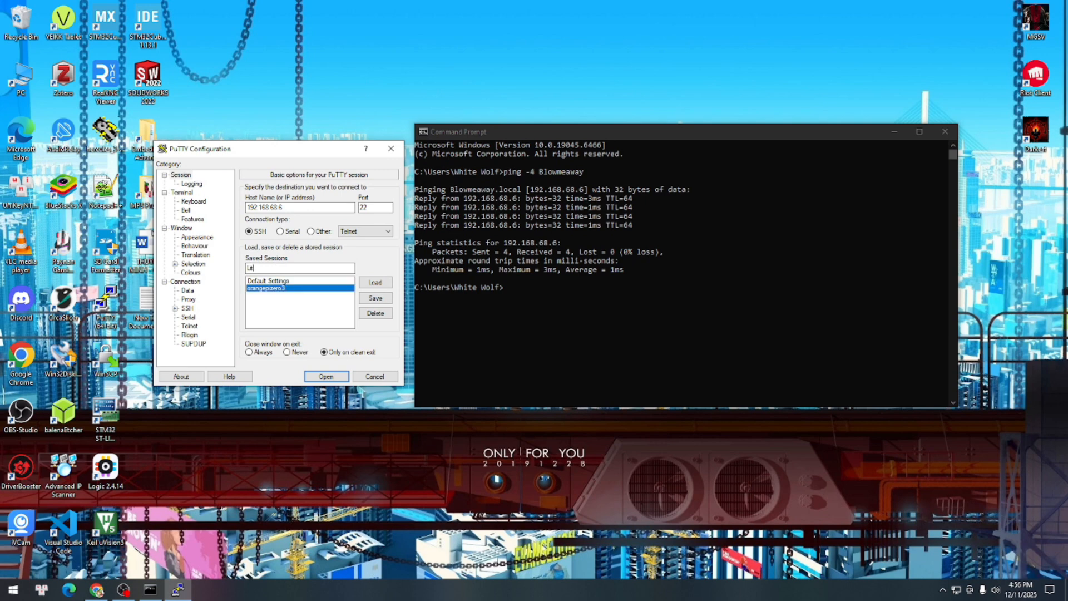
type("ittleman")
left_click(372, 300)
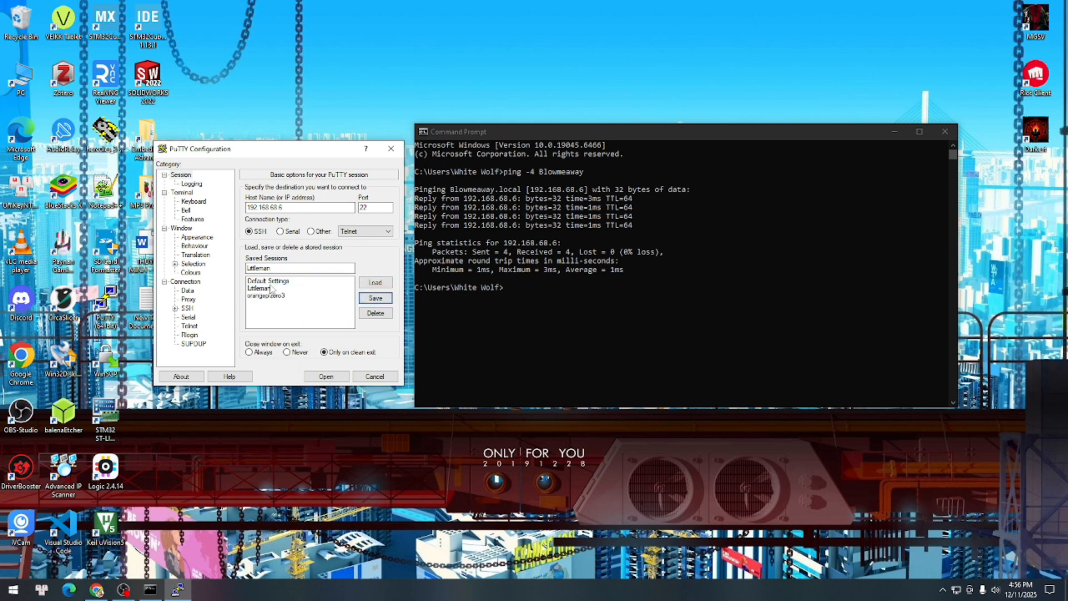
left_click(334, 377)
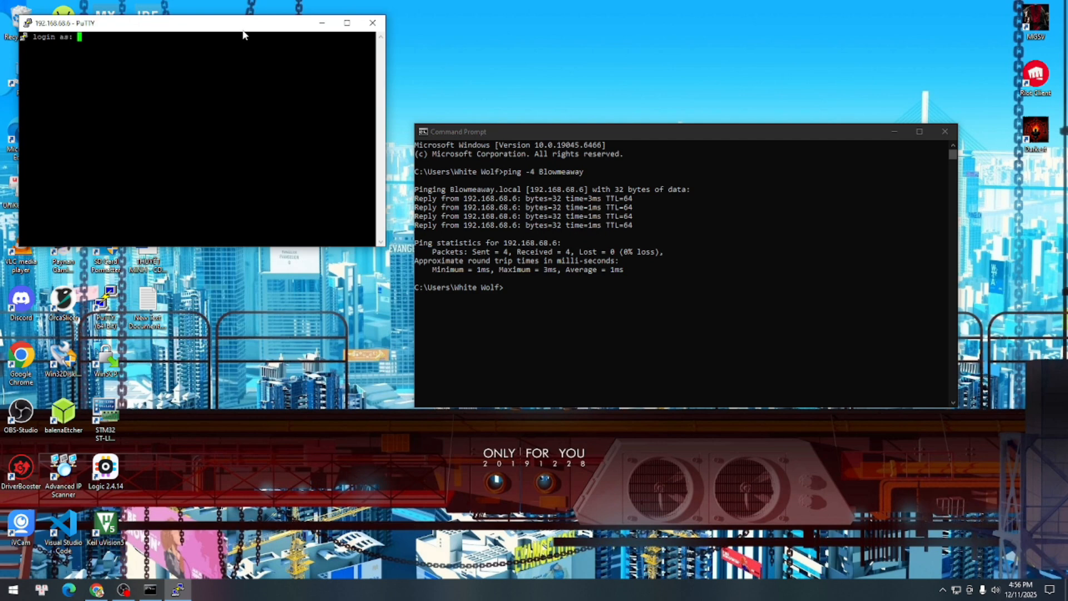
Log in to 192.168.68.6 with the username, reach the Blowmeaway prompt, and type 'bye'
left_click_drag(242, 27, 293, 190)
type("lit")
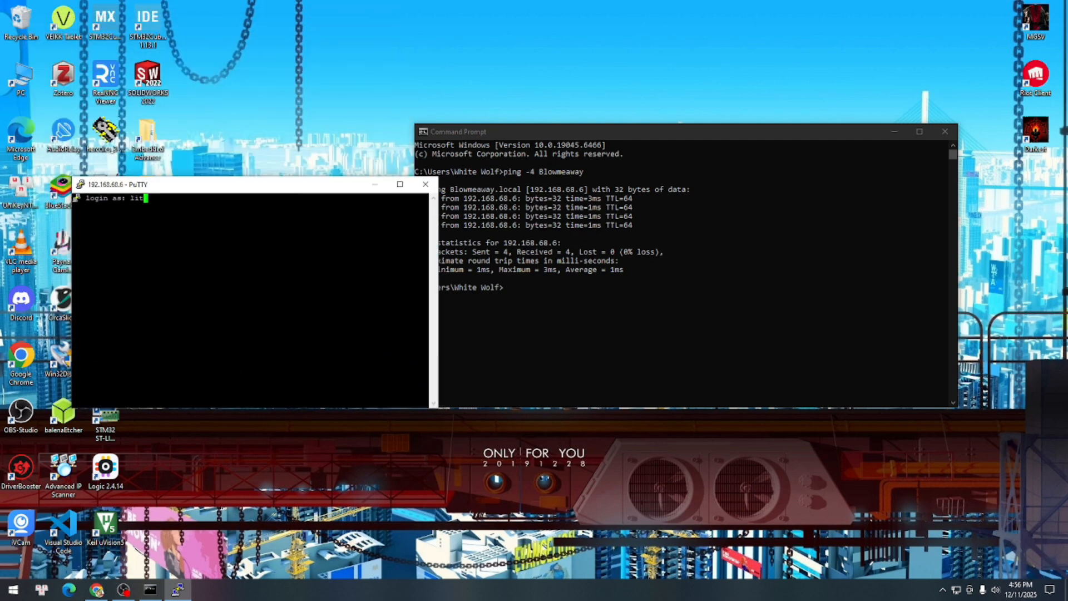
type("tleman")
key("Return")
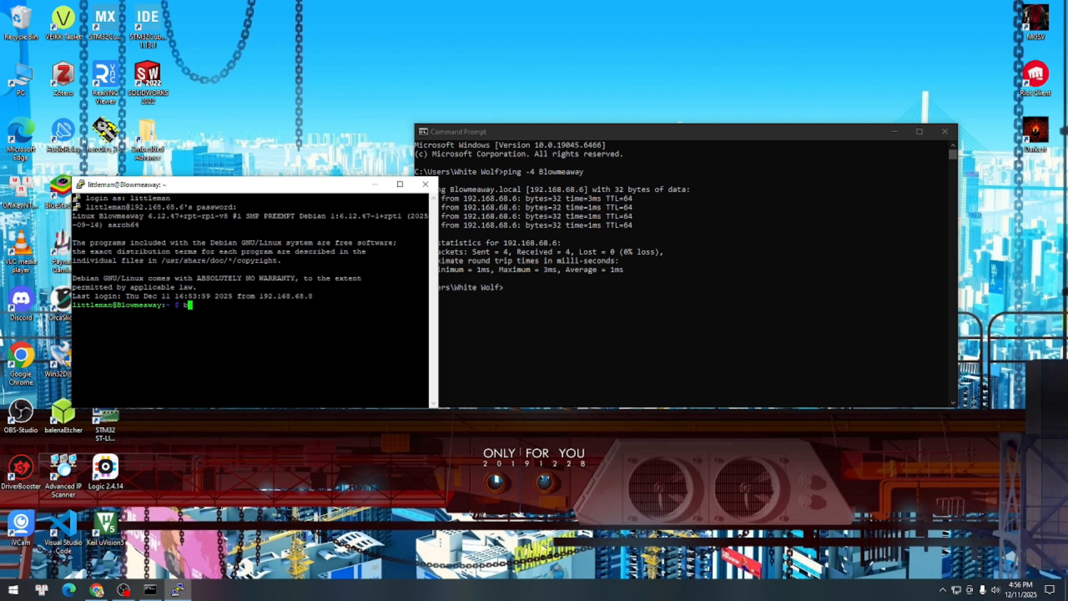
type("bye")
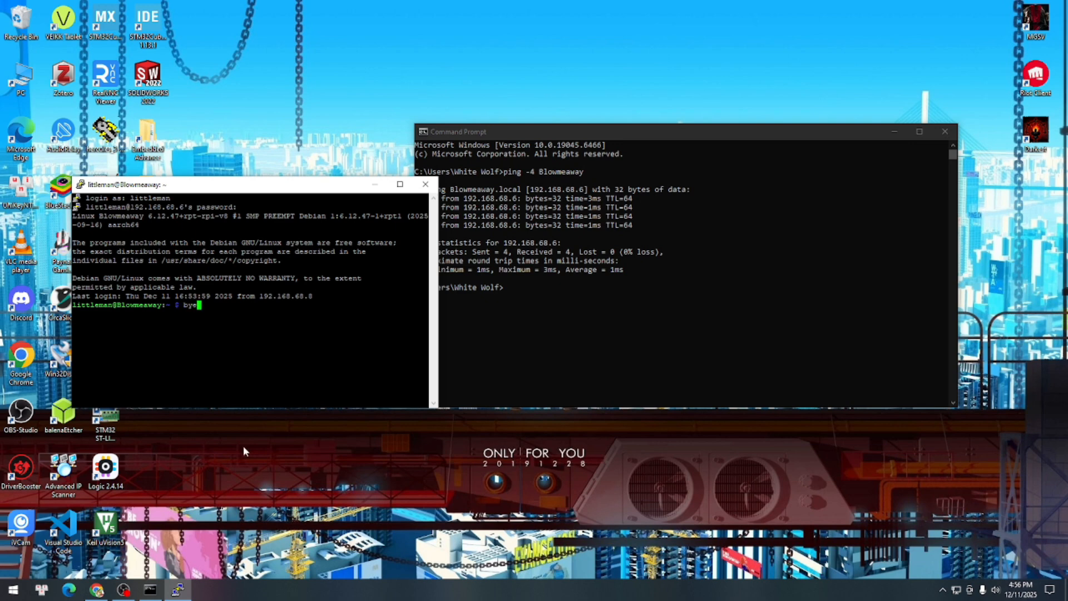